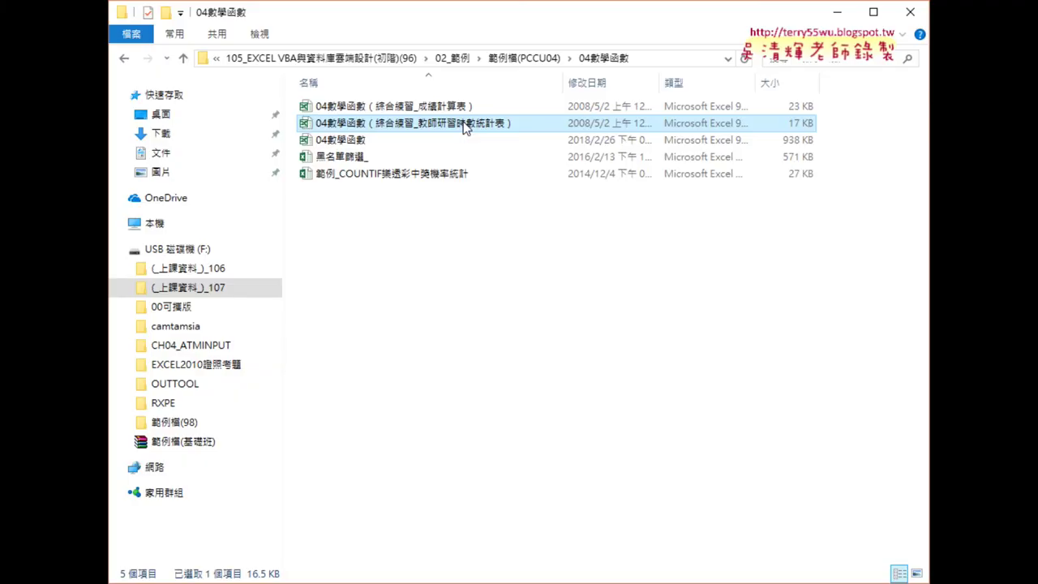
# Step: Open the workbook 04數學函數（綜合練習_教師研習時數統計表） from File Explorer
pyautogui.doubleClick(465, 132)
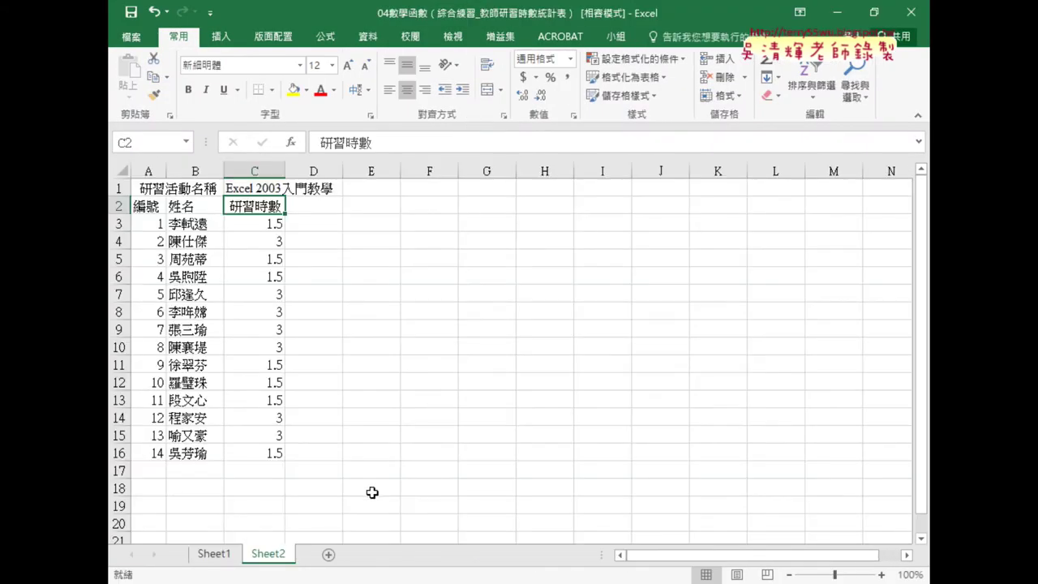
# Step: Compare Sheet1's teacher list with Sheet2's course title and hours in column C
pyautogui.click(216, 558)
pyautogui.scroll(-2, 255, 480)
pyautogui.scroll(2, 255, 480)
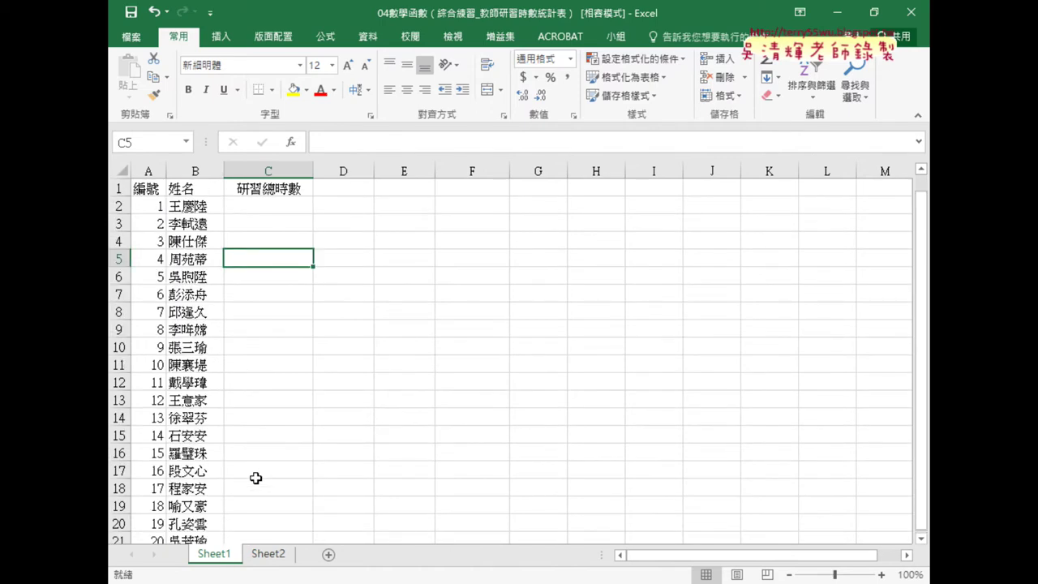
pyautogui.click(269, 555)
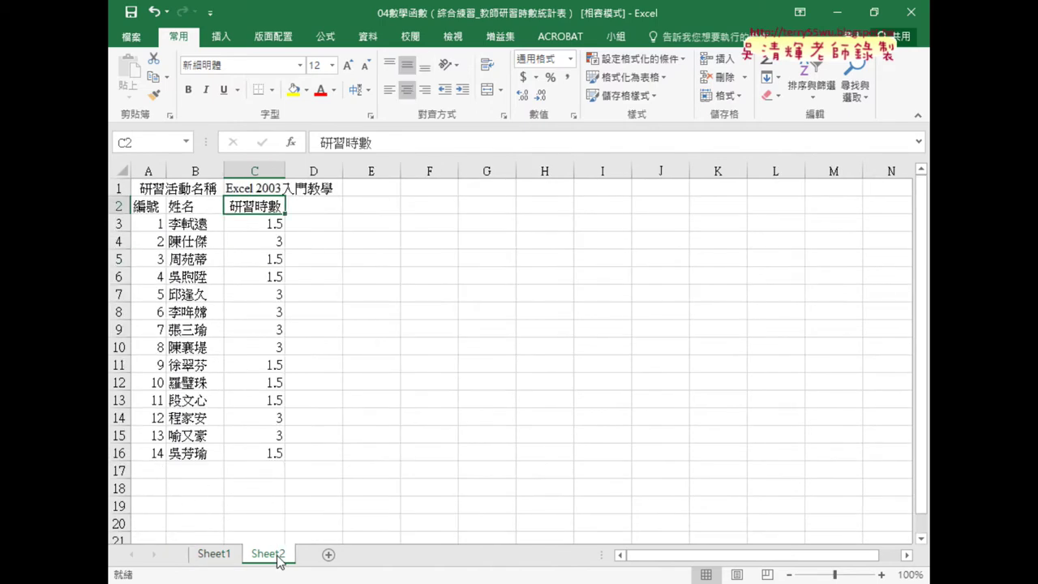
pyautogui.click(253, 187)
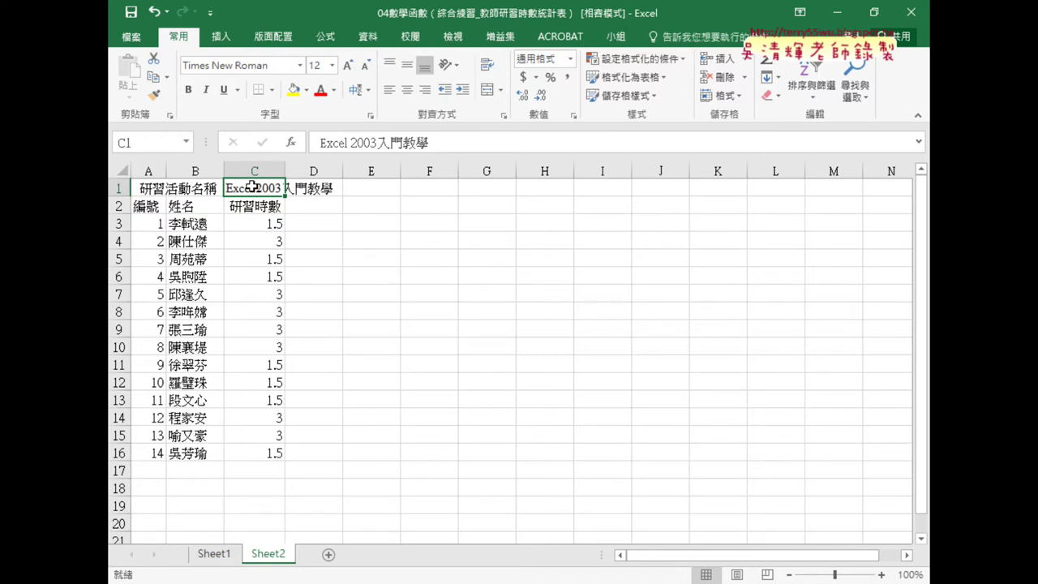
pyautogui.click(263, 224)
pyautogui.click(263, 244)
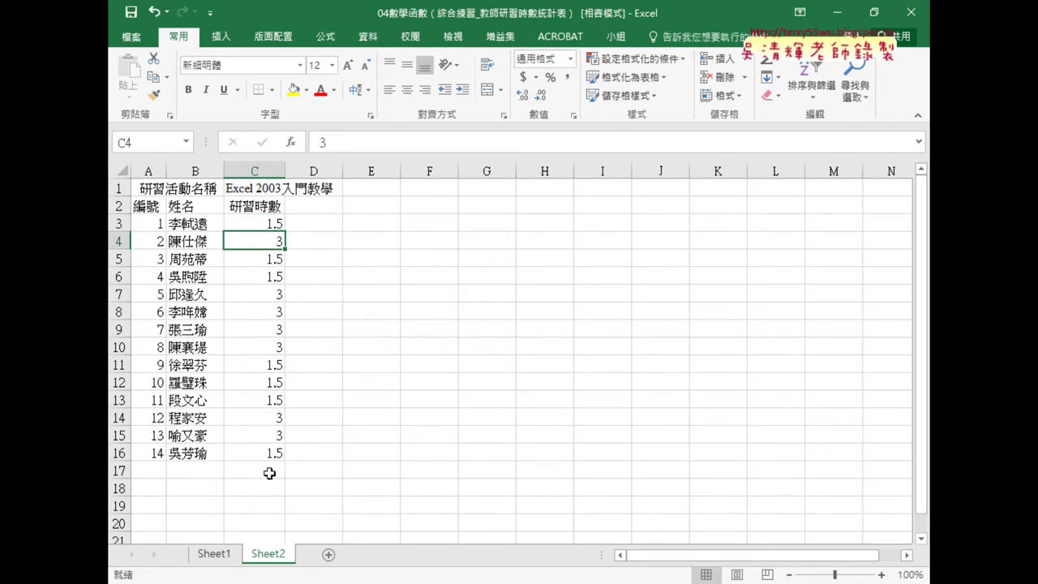
# Step: Match Sheet1's first teacher in B2 to Sheet2's hours in C3, ending on Sheet1's C2
pyautogui.click(213, 554)
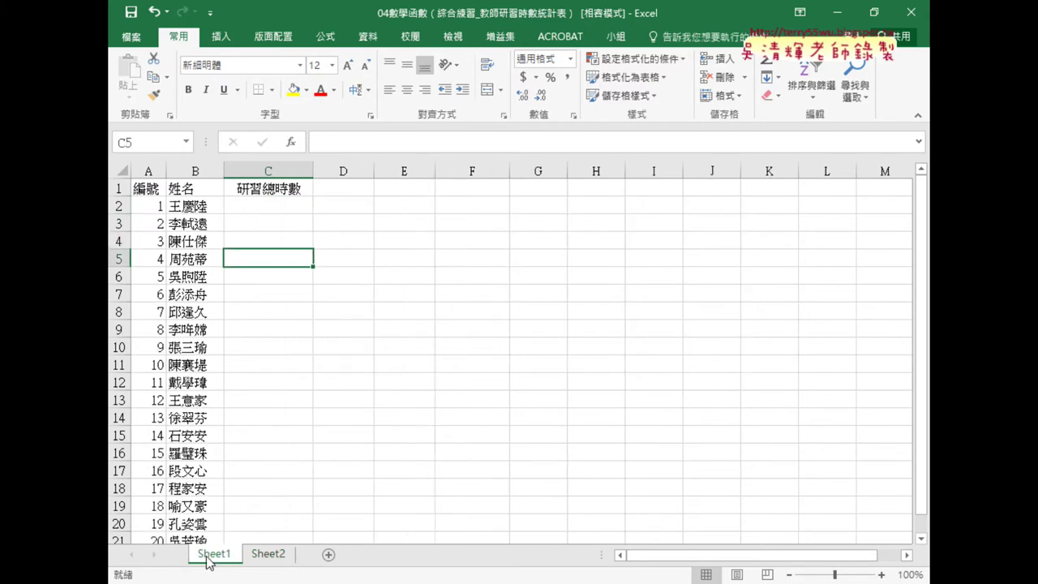
pyautogui.click(192, 207)
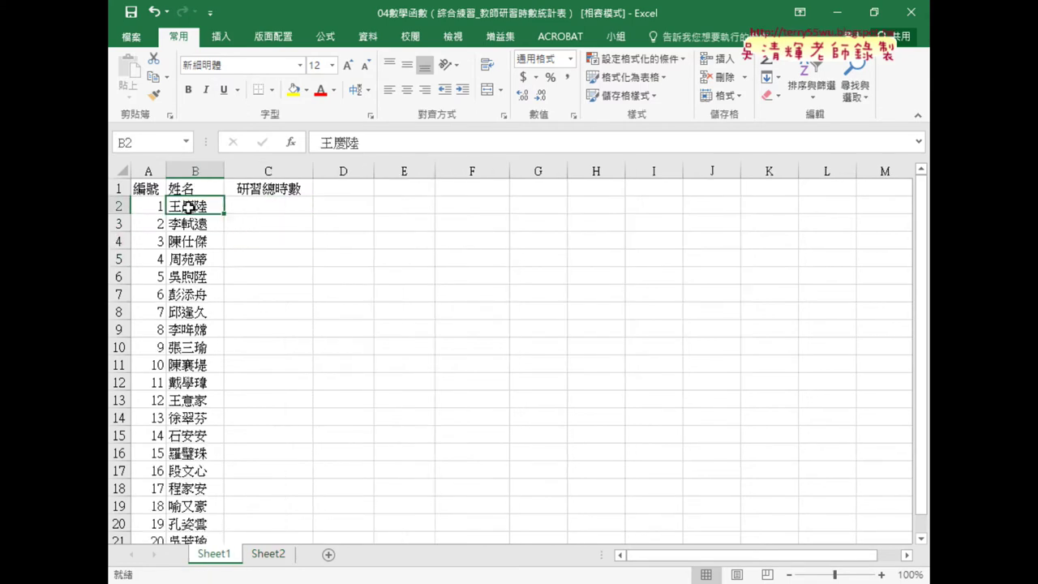
pyautogui.click(269, 554)
pyautogui.click(265, 224)
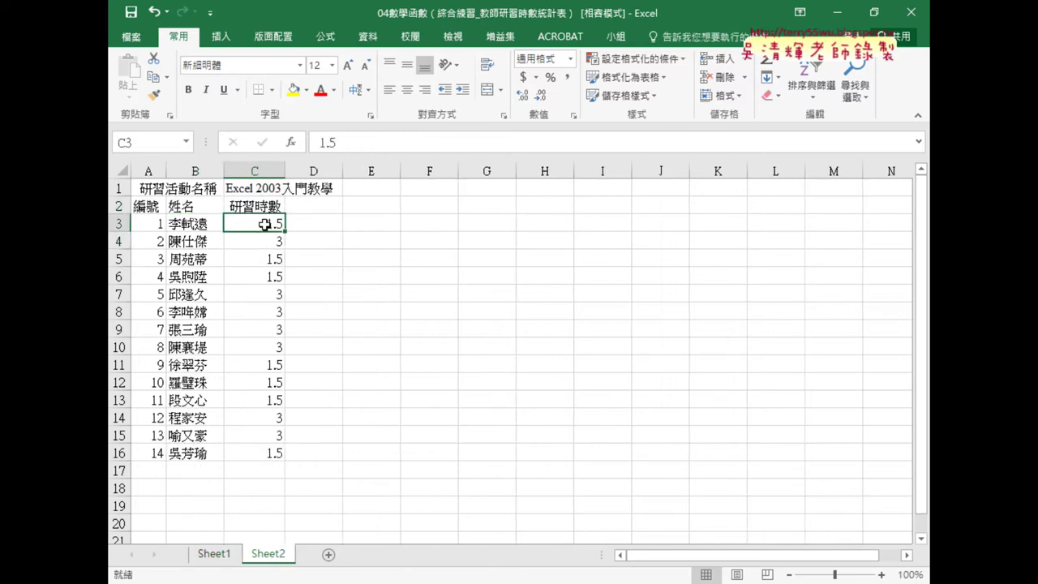
pyautogui.click(219, 557)
pyautogui.click(275, 202)
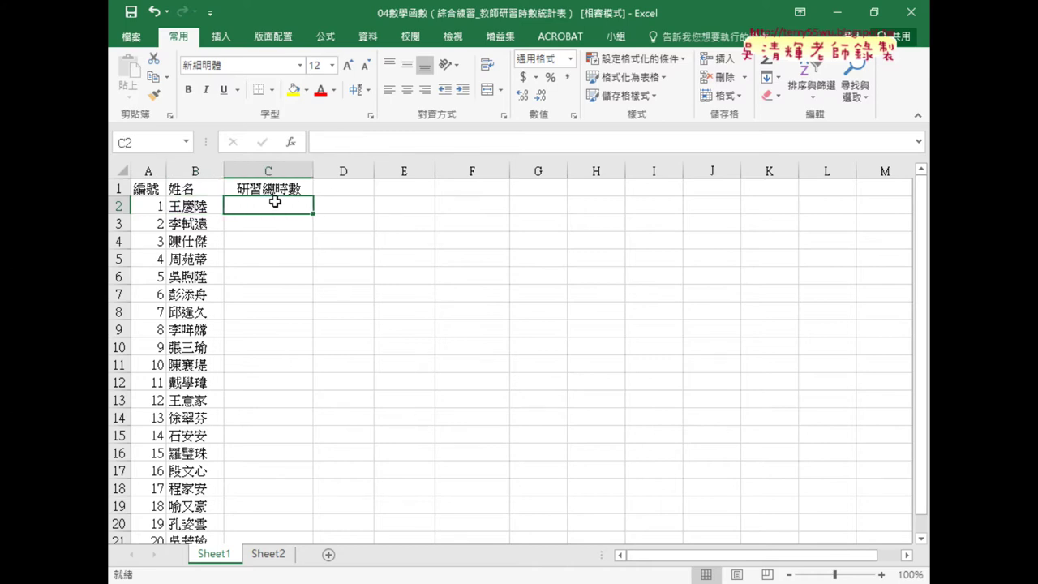
pyautogui.click(268, 555)
pyautogui.click(231, 558)
# Step: Enter 0 in Sheet1's C2 and cross-check it against Sheet2's hours list
pyautogui.write('0')
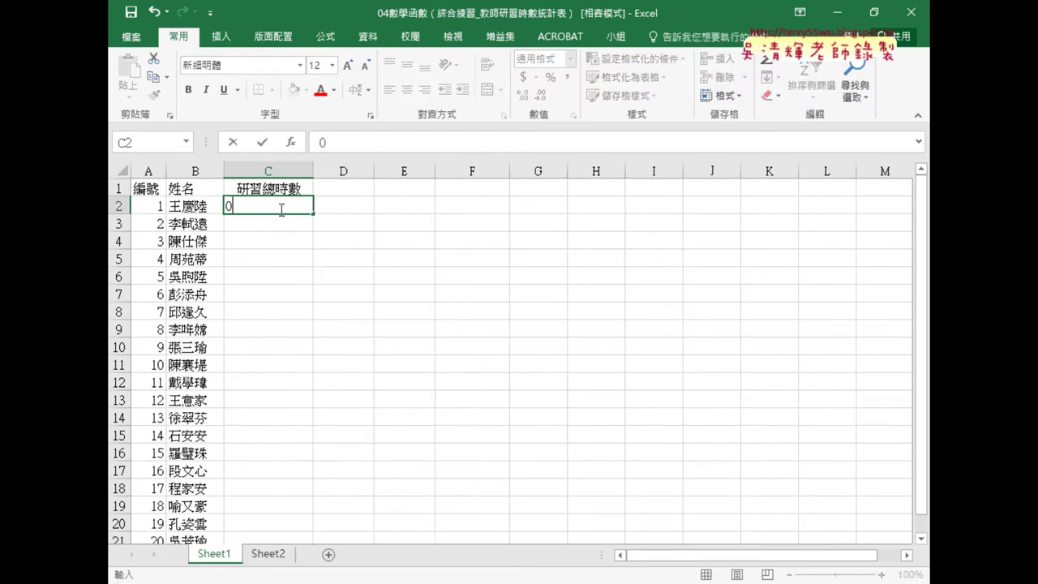
pyautogui.press('Return')
pyautogui.click(267, 555)
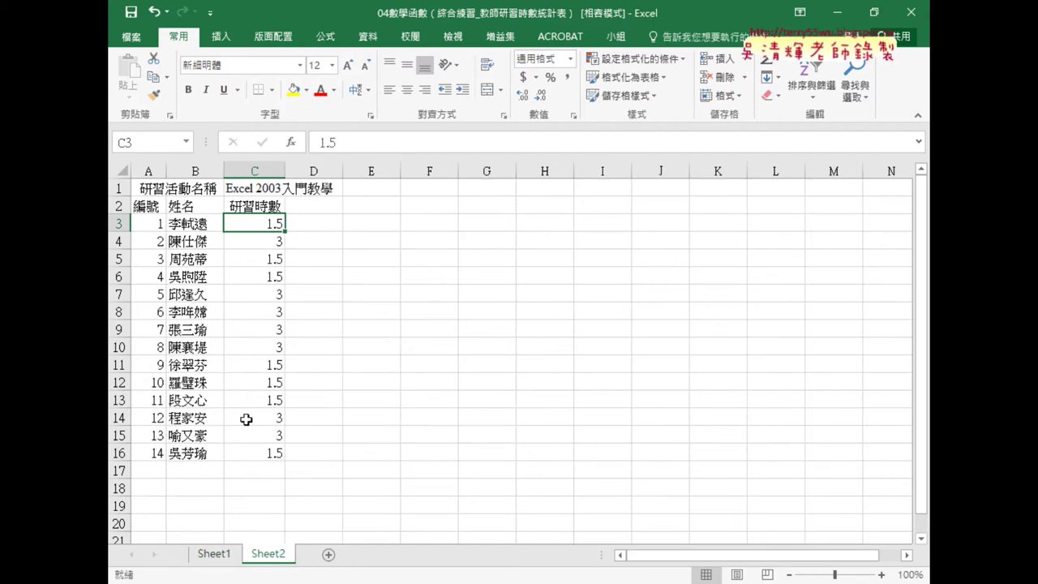
pyautogui.click(215, 554)
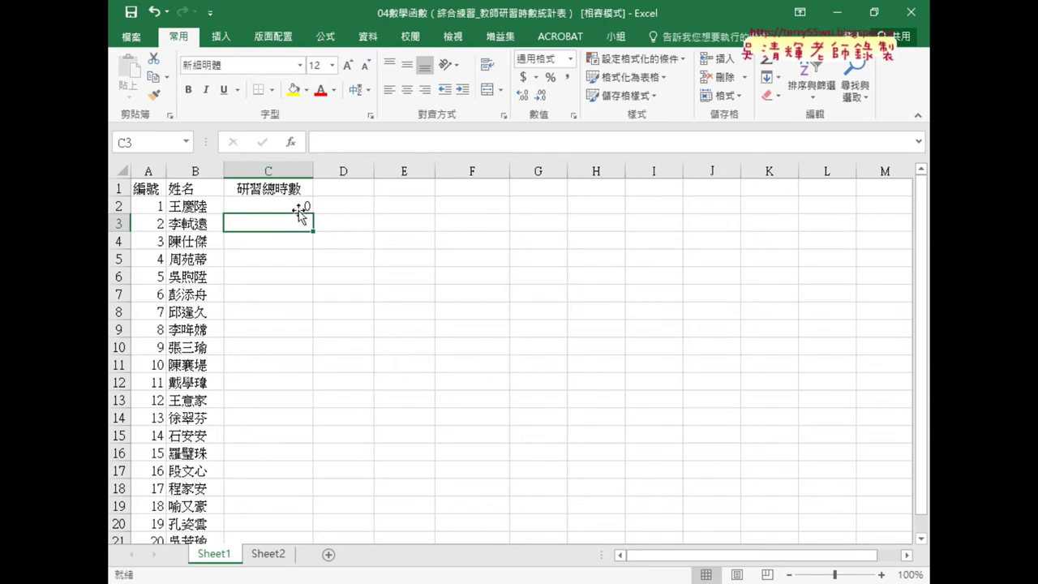
pyautogui.click(292, 209)
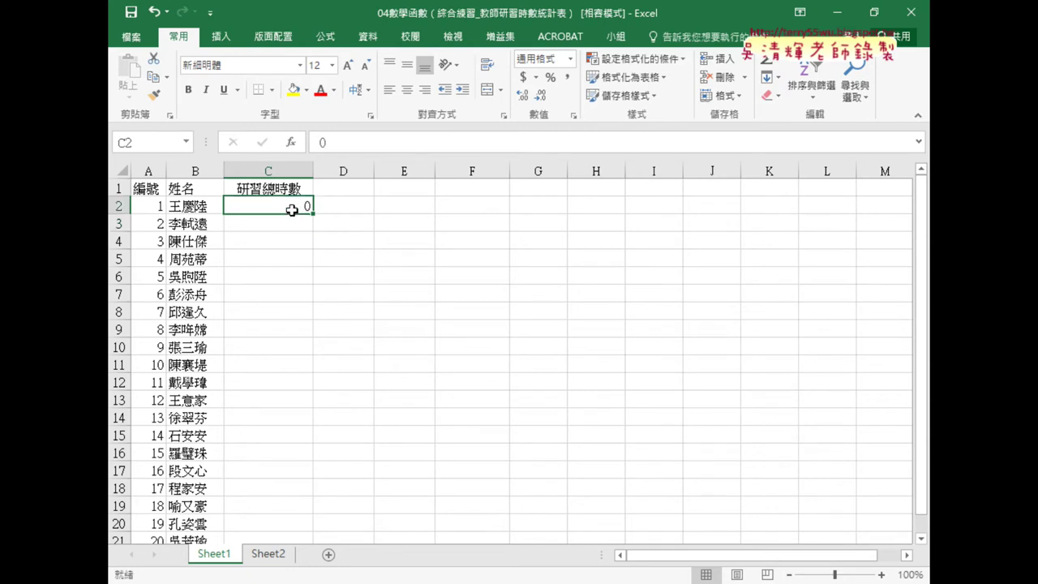
pyautogui.click(270, 555)
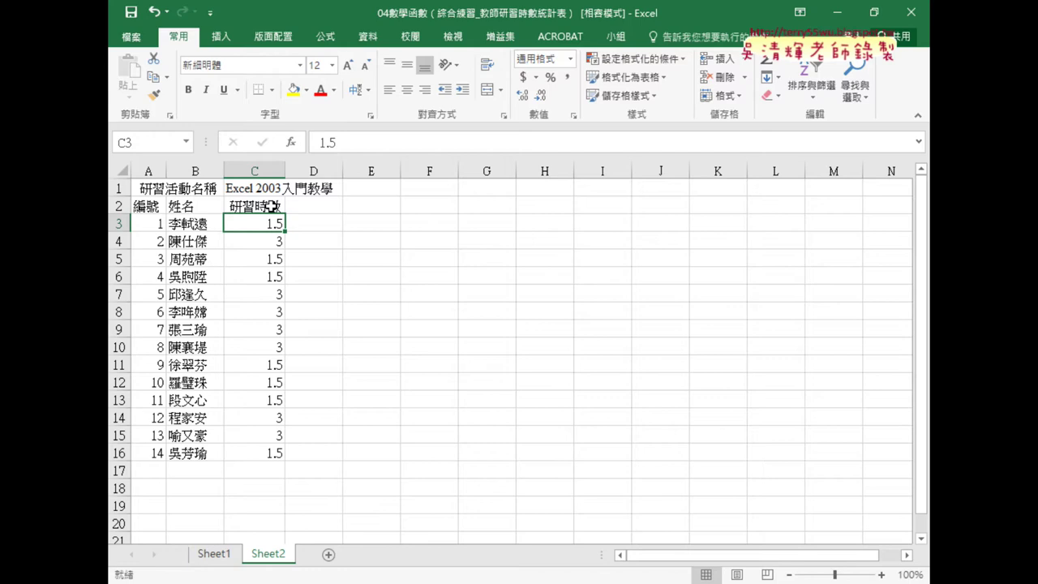
# Step: Copy the Sheet2 tab to its right and rename the copy Sheet3
pyautogui.moveTo(276, 558); pyautogui.dragTo(306, 552)
pyautogui.moveTo(307, 551); pyautogui.dragTo(308, 554)
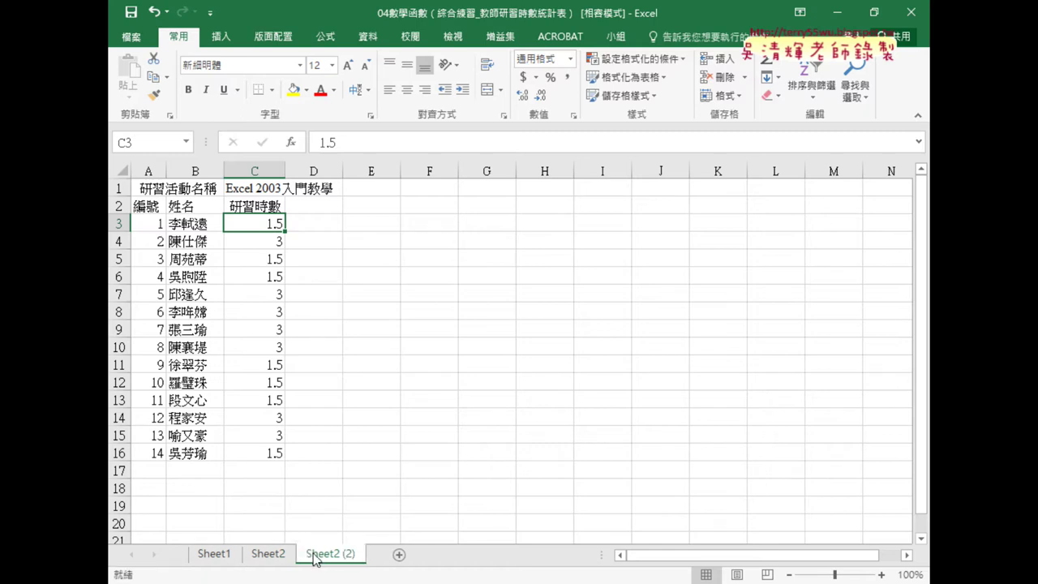
pyautogui.doubleClick(335, 556)
pyautogui.moveTo(335, 556); pyautogui.dragTo(374, 562)
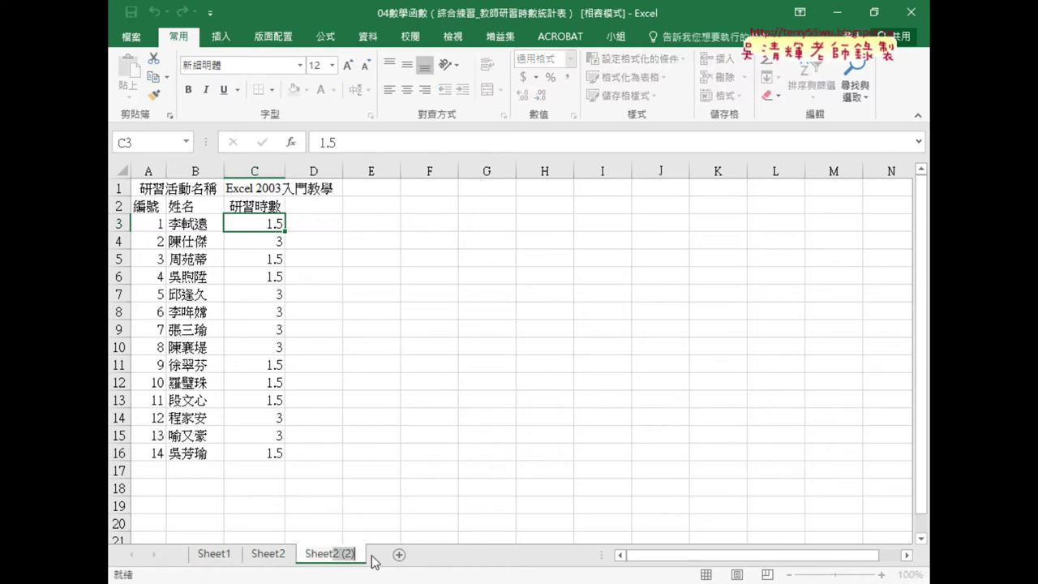
pyautogui.write('3')
pyautogui.press('Return')
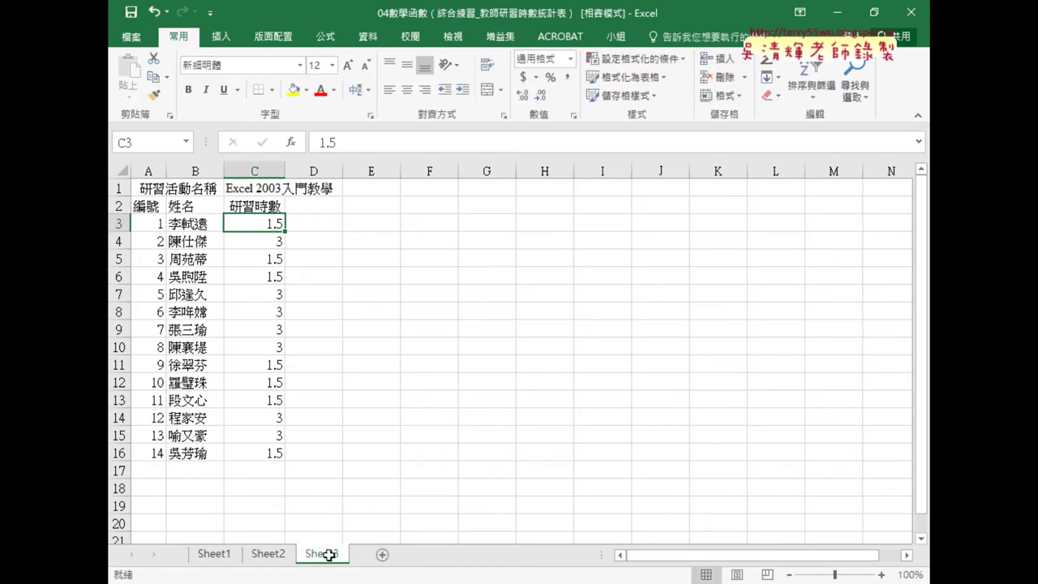
# Step: Compare Sheet3 with Sheet2, then select Sheet3's hours in C3:C16
pyautogui.click(269, 554)
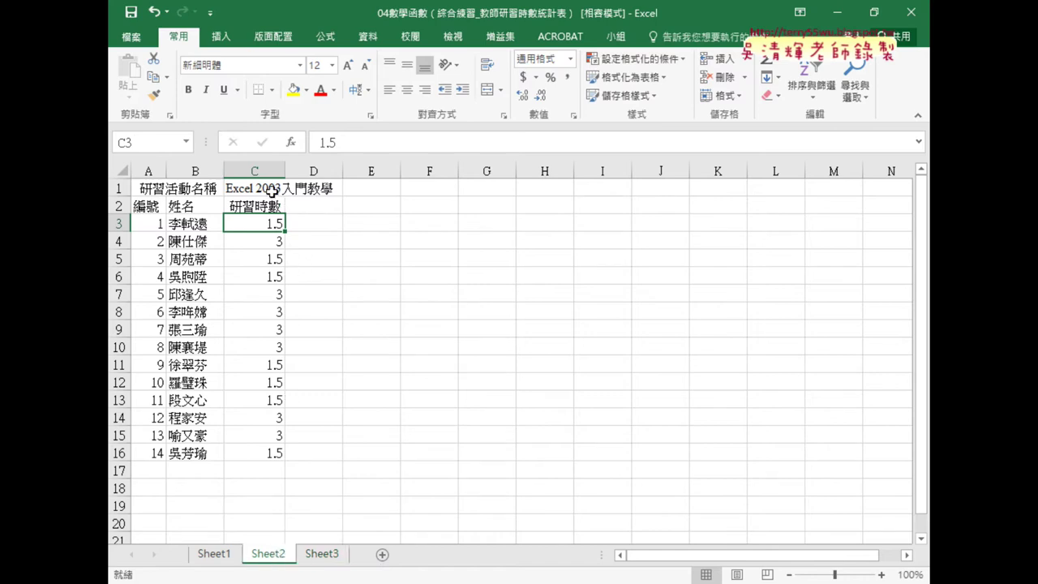
pyautogui.click(322, 554)
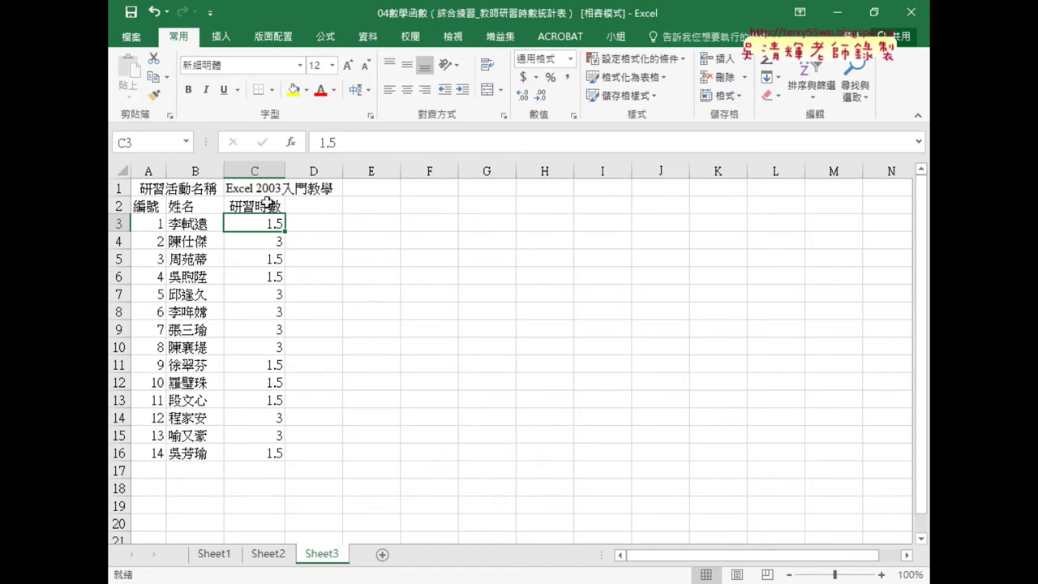
pyautogui.click(275, 187)
pyautogui.moveTo(378, 143); pyautogui.dragTo(403, 143)
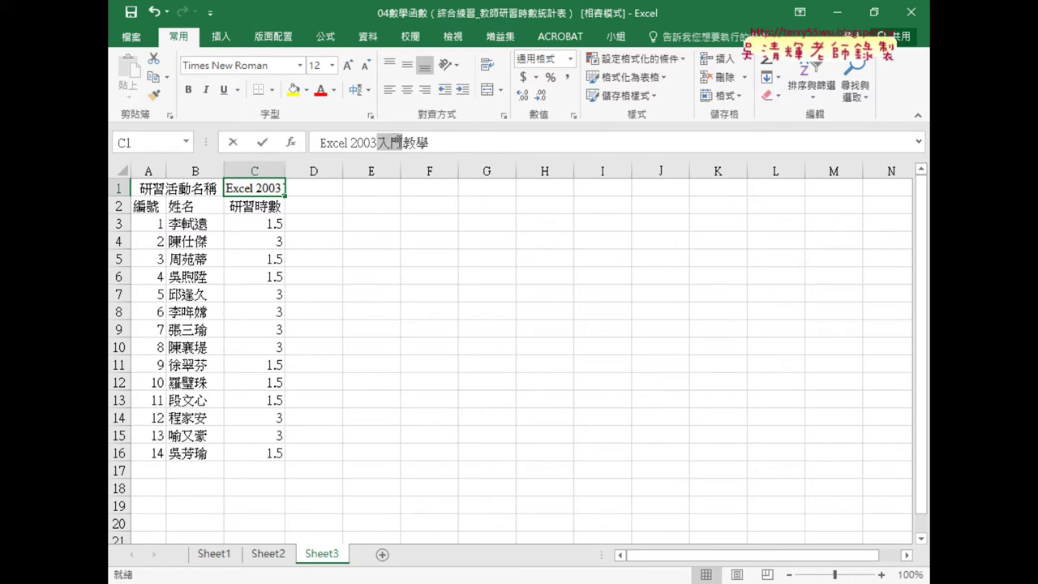
pyautogui.moveTo(256, 223); pyautogui.dragTo(259, 455)
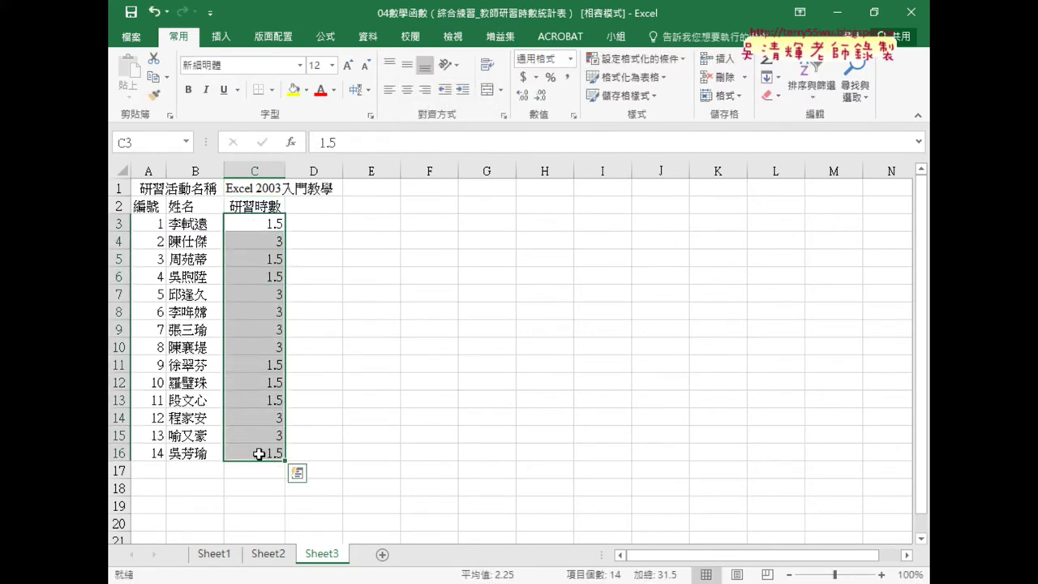
# Step: Replace Sheet3's hours with 2 in C3:C16, then delete rows 3 and 16
pyautogui.press('Delete')
pyautogui.click(268, 224)
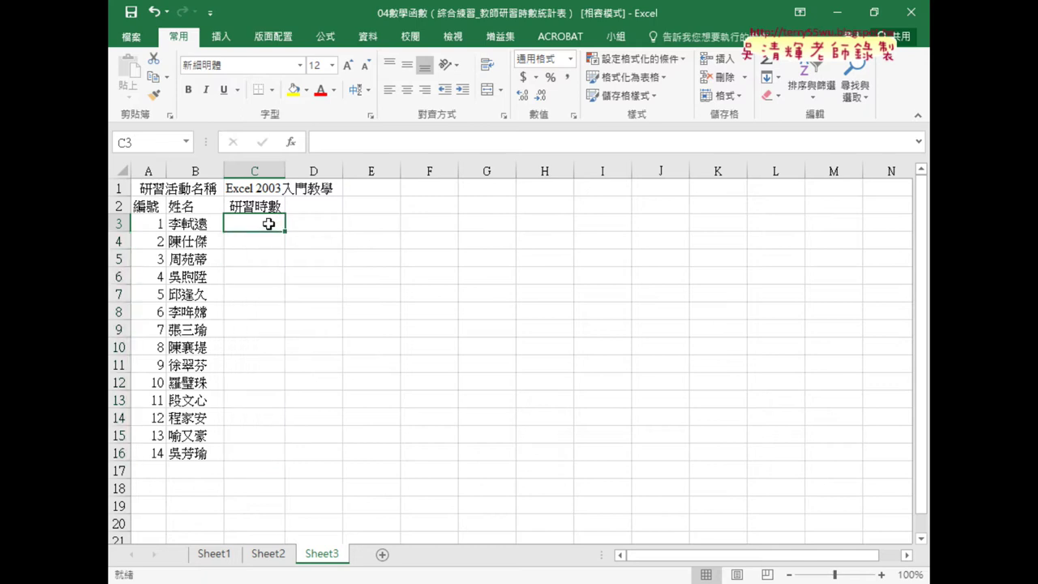
pyautogui.write('2')
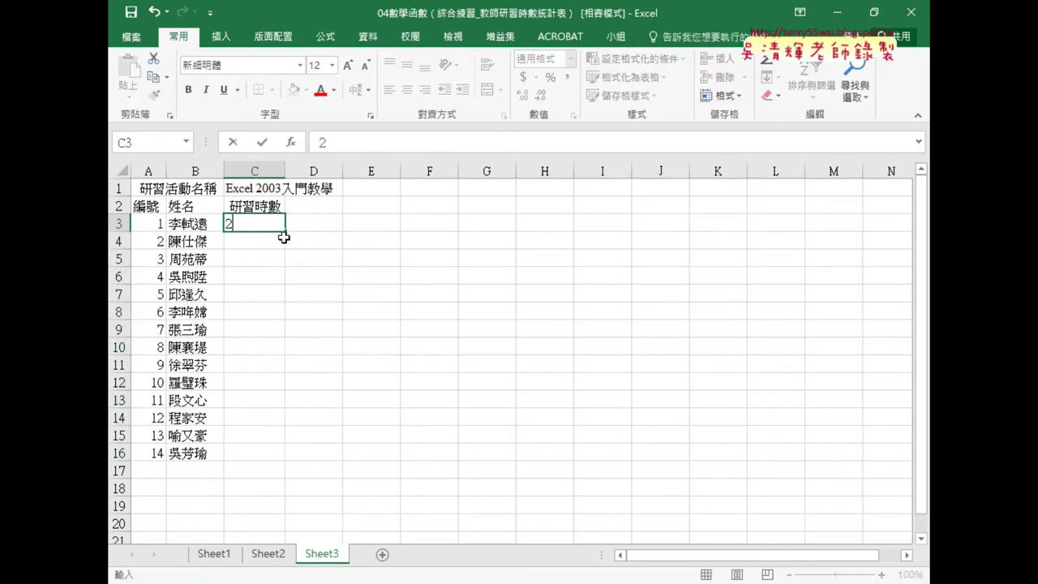
pyautogui.moveTo(283, 233); pyautogui.dragTo(277, 464)
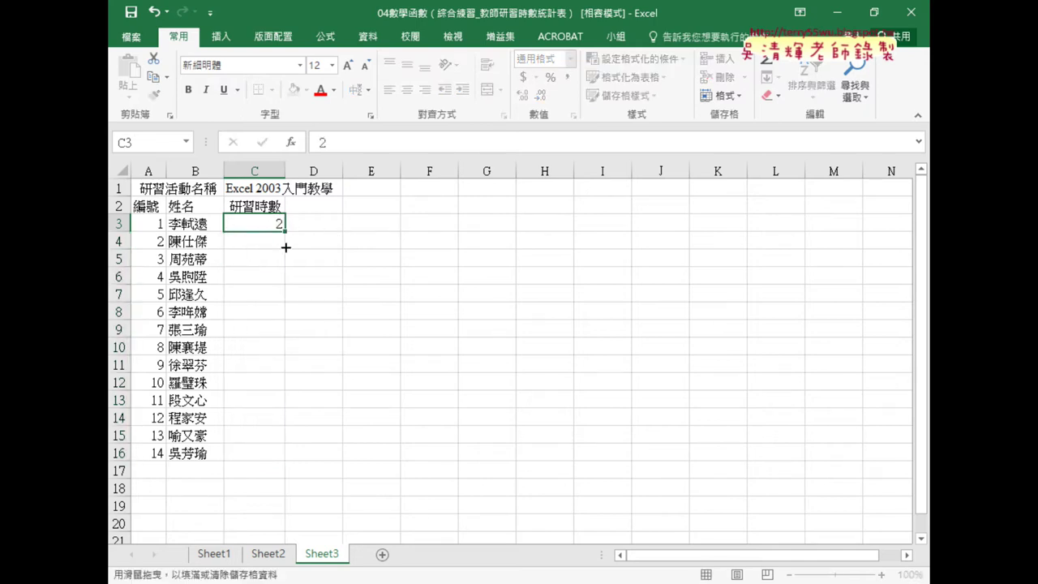
pyautogui.click(119, 223)
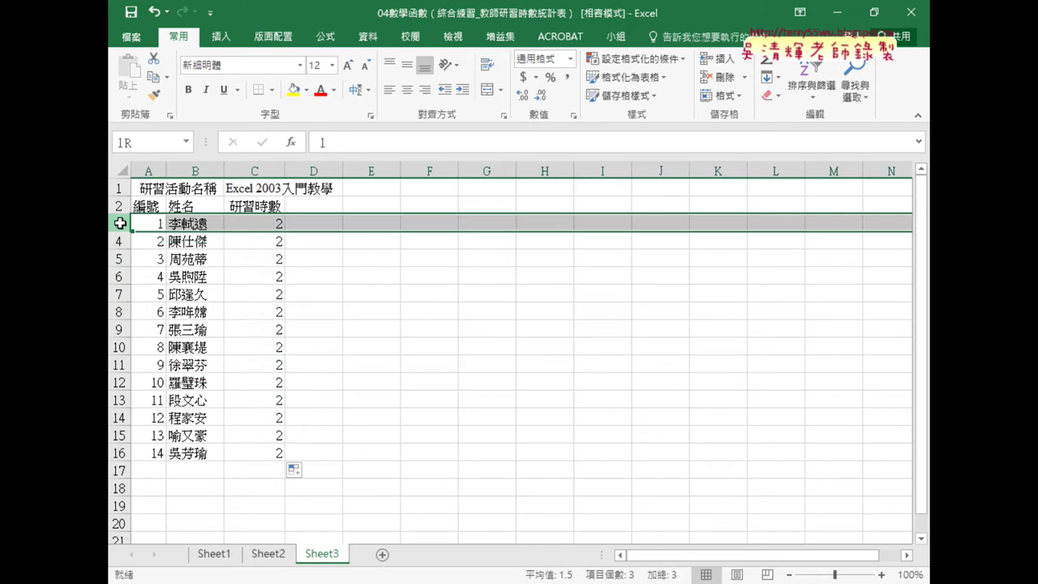
pyautogui.keyDown('ctrl'); pyautogui.click(118, 453); pyautogui.keyUp('ctrl')
pyautogui.rightClick(207, 452)
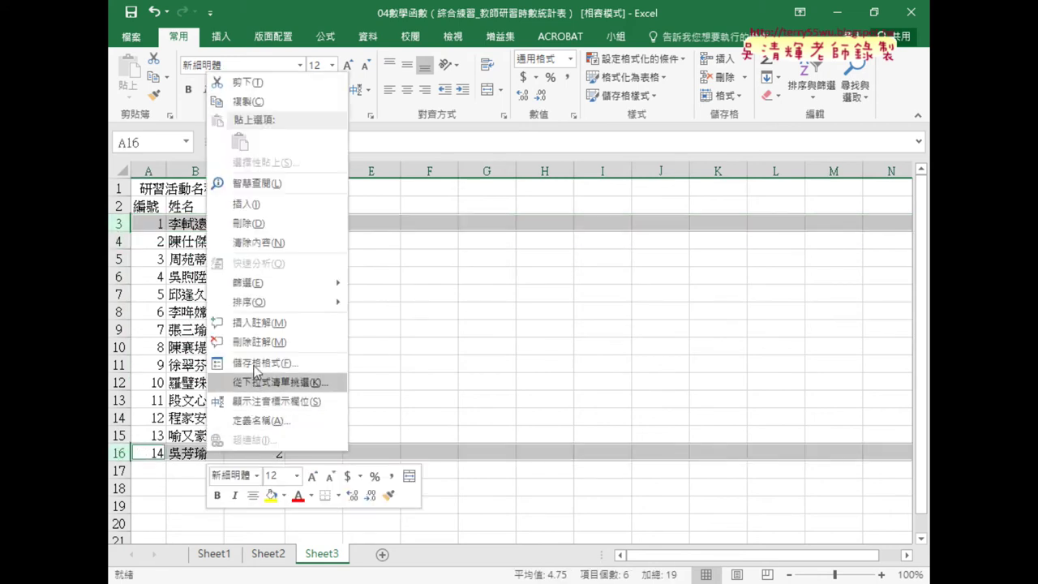
pyautogui.click(263, 226)
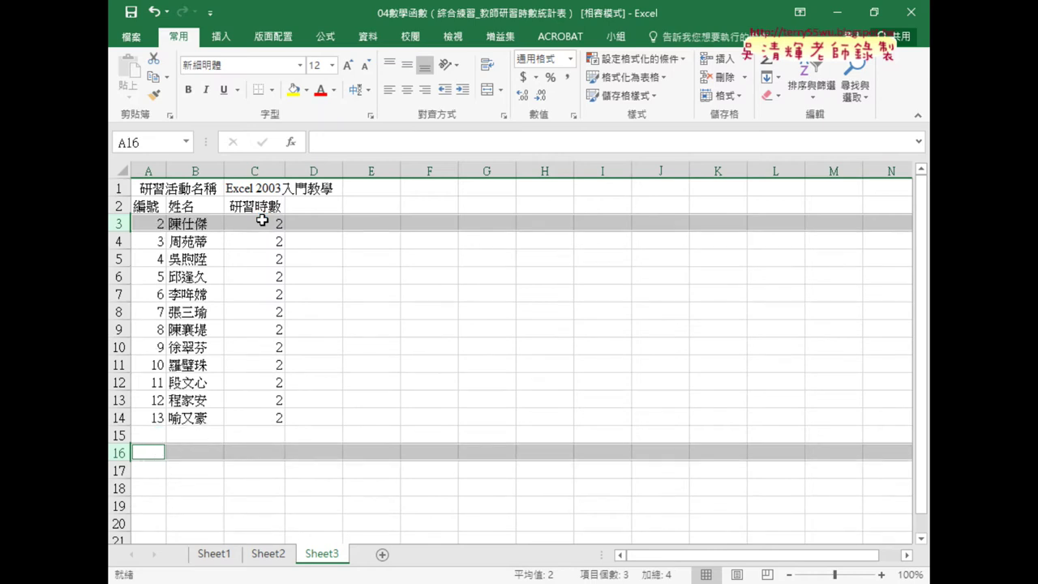
# Step: Renumber Sheet3's column A from 1 to 12 with the fill handle
pyautogui.moveTo(154, 227); pyautogui.dragTo(154, 416)
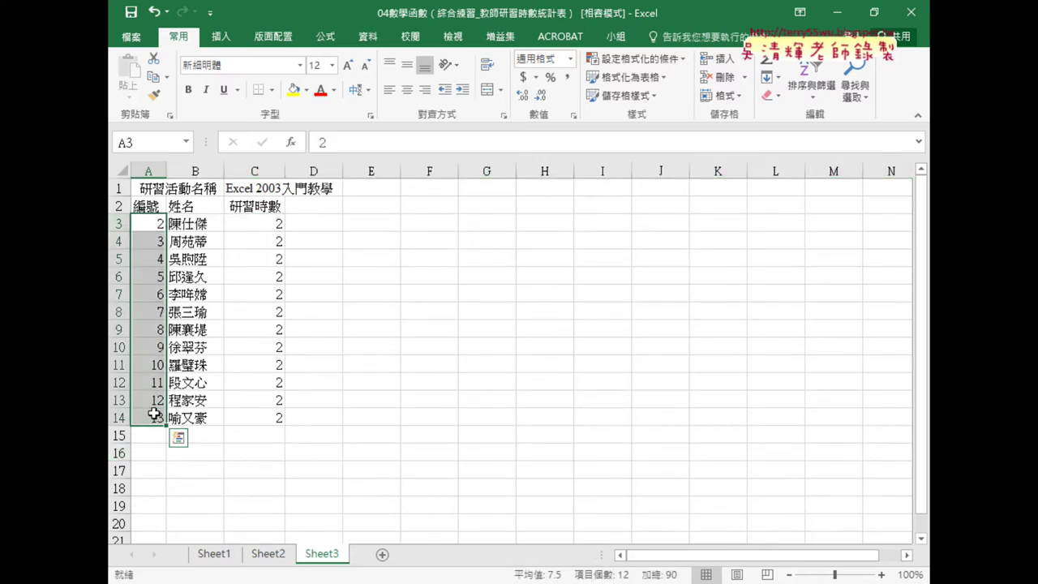
pyautogui.press('Delete')
pyautogui.click(152, 223)
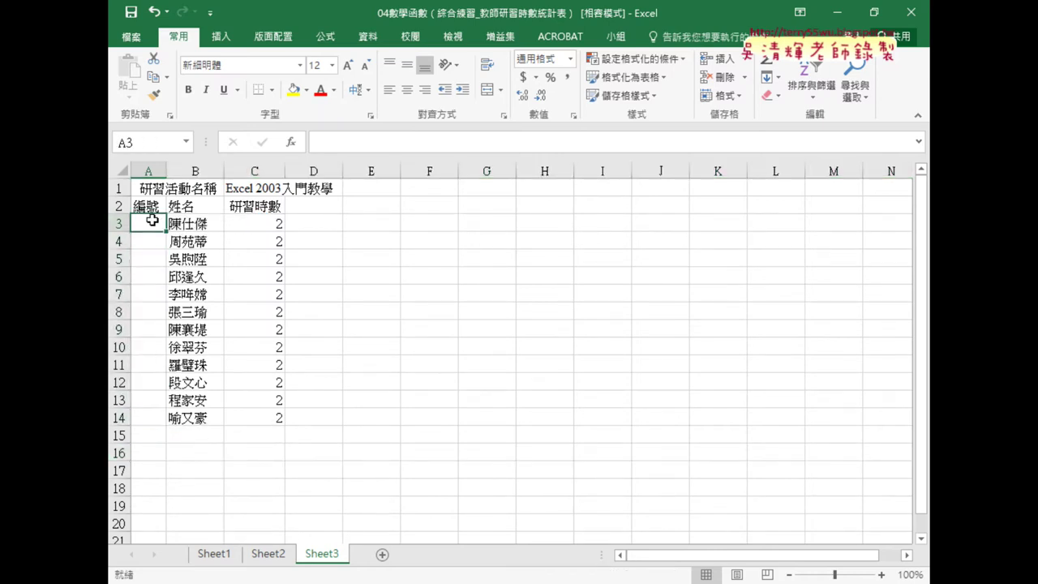
pyautogui.write('1')
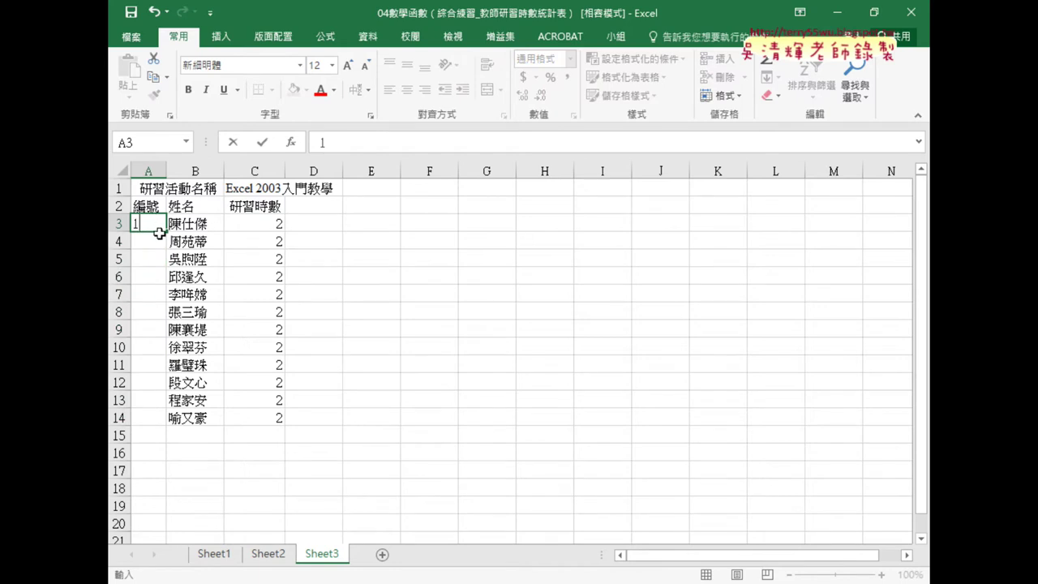
pyautogui.hotkey('ctrl', 'Return')
pyautogui.moveTo(167, 232); pyautogui.dragTo(161, 426)
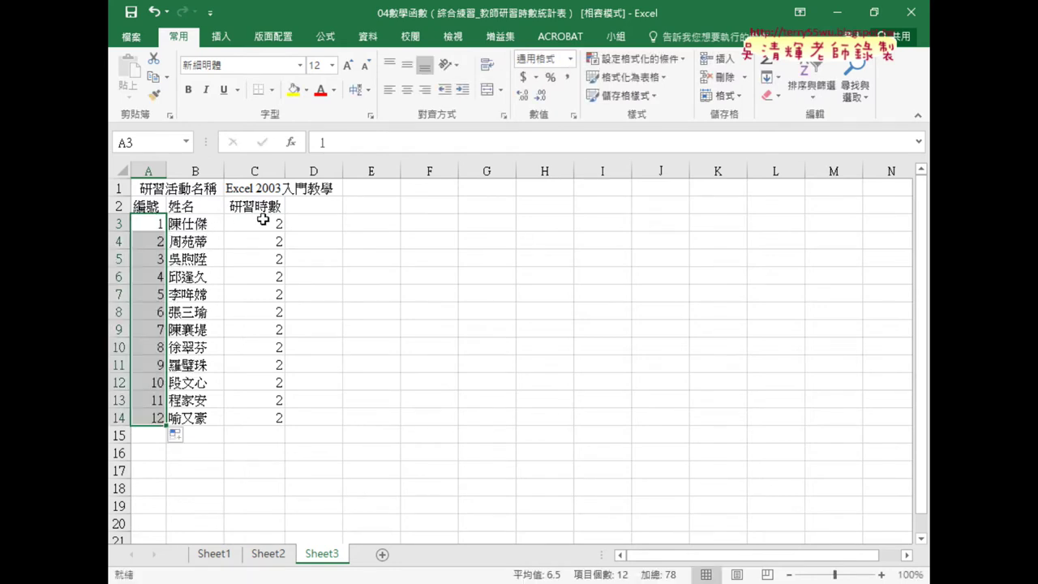
# Step: Flip between the Sheet2 and Sheet3 hour lists and Sheet1's teacher list
pyautogui.click(270, 558)
pyautogui.click(322, 556)
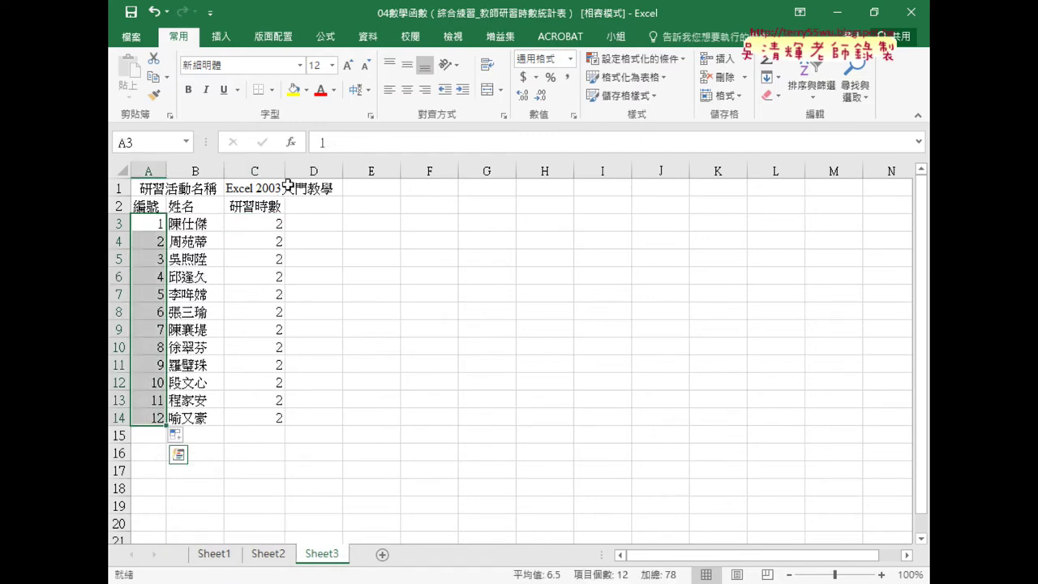
pyautogui.click(268, 558)
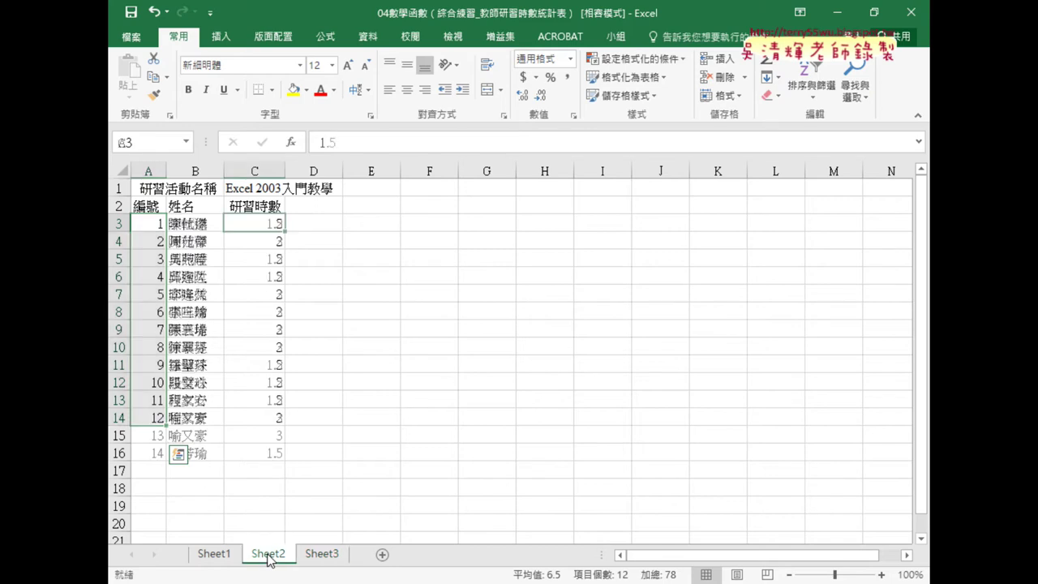
pyautogui.click(321, 556)
pyautogui.click(215, 555)
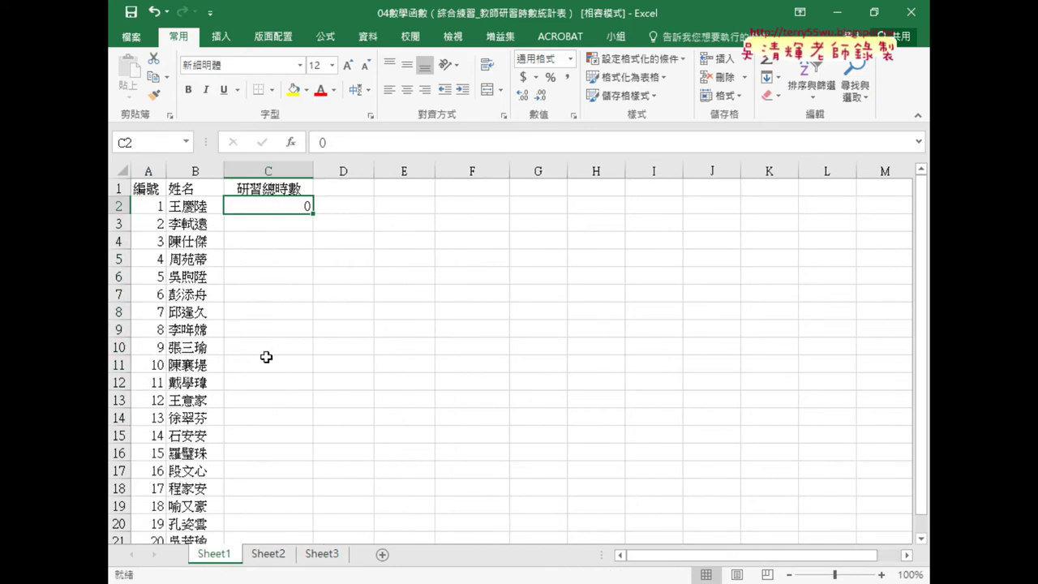
pyautogui.scroll(-1, 174, 241)
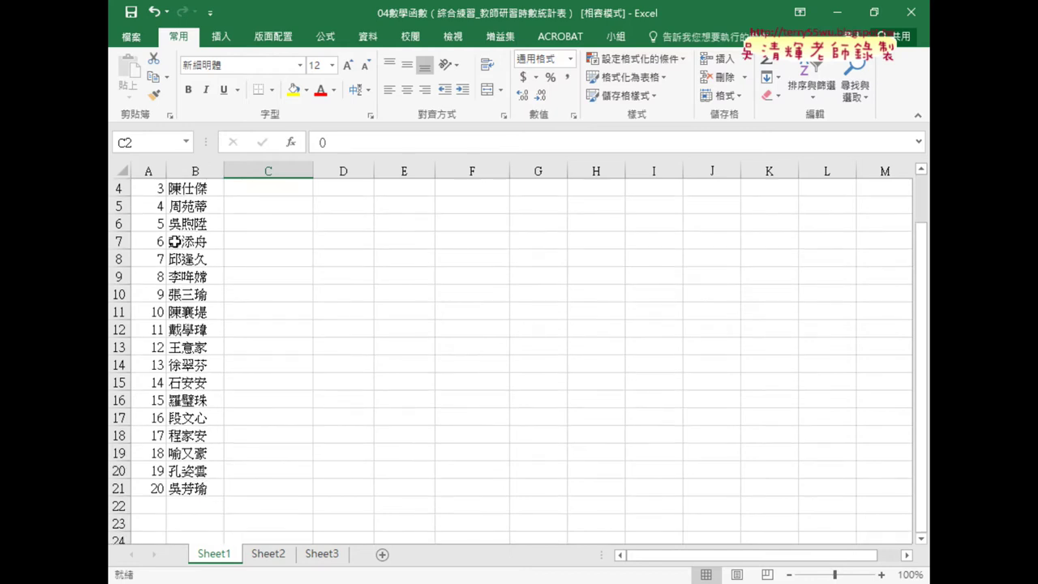
# Step: Match the first teacher name on Sheet2 and Sheet1, then select Sheet1's C2
pyautogui.click(269, 555)
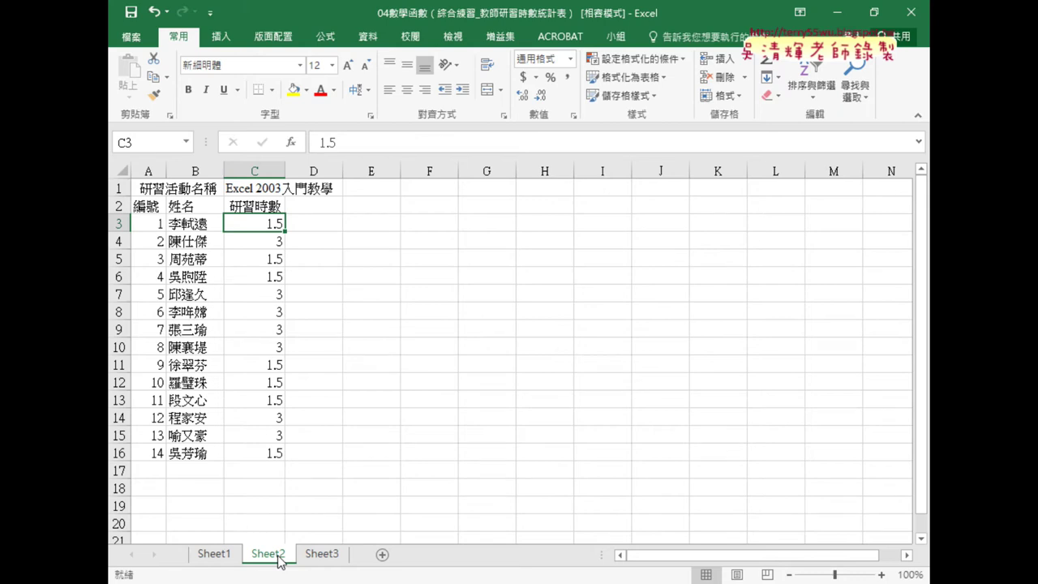
pyautogui.click(191, 226)
pyautogui.click(213, 554)
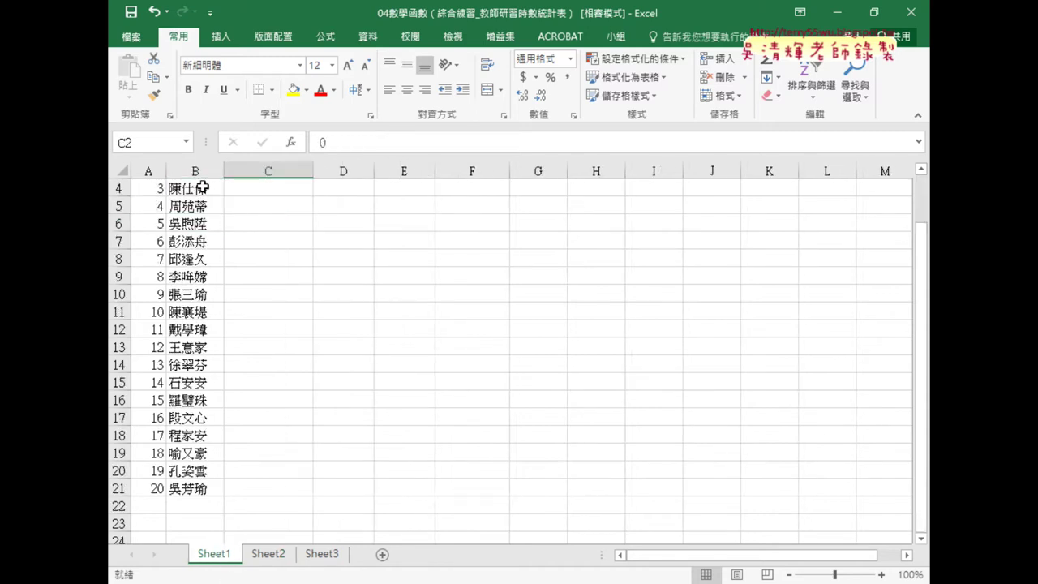
pyautogui.click(198, 207)
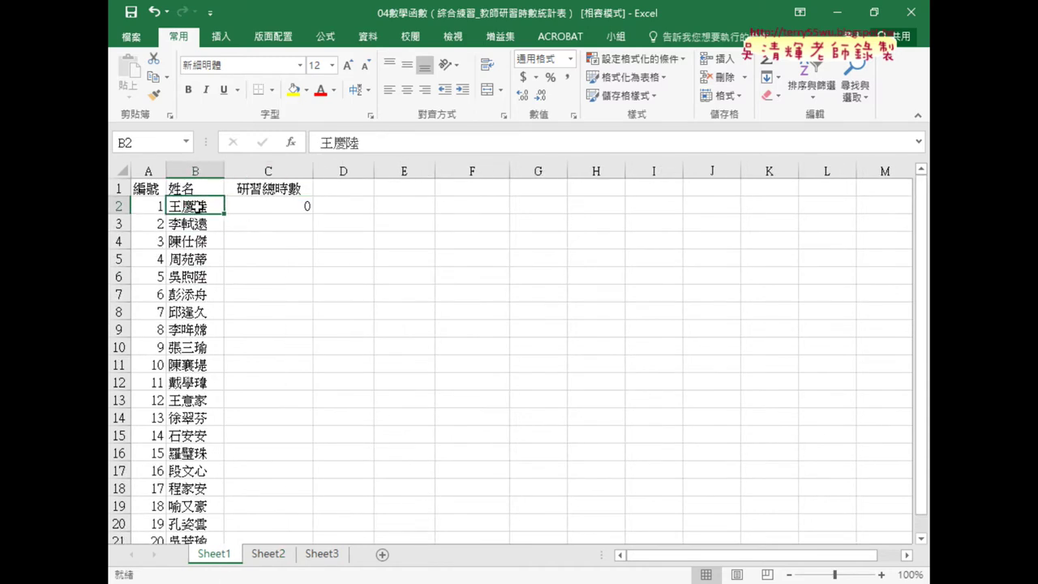
pyautogui.click(272, 207)
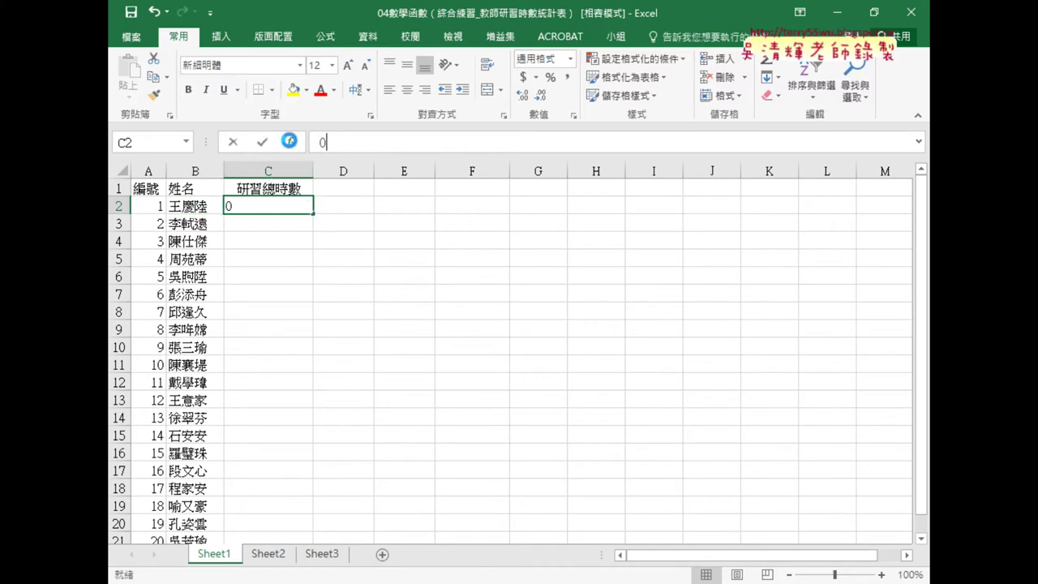
# Step: Insert SUMIF from the 數學與三角函數 category into Sheet1's cell C2
pyautogui.click(291, 142)
pyautogui.click(607, 203)
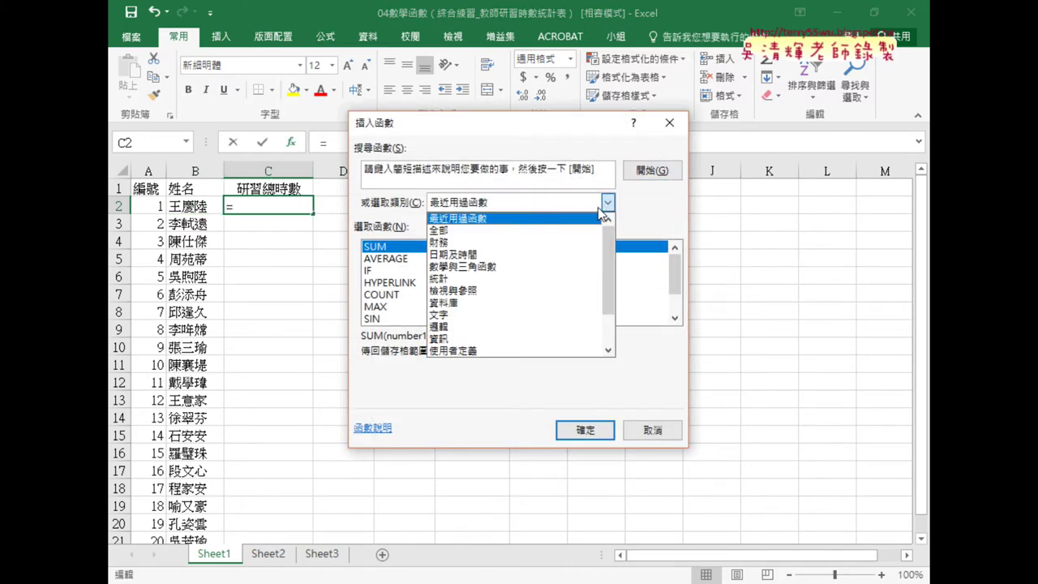
pyautogui.click(576, 267)
pyautogui.moveTo(678, 268); pyautogui.dragTo(676, 298)
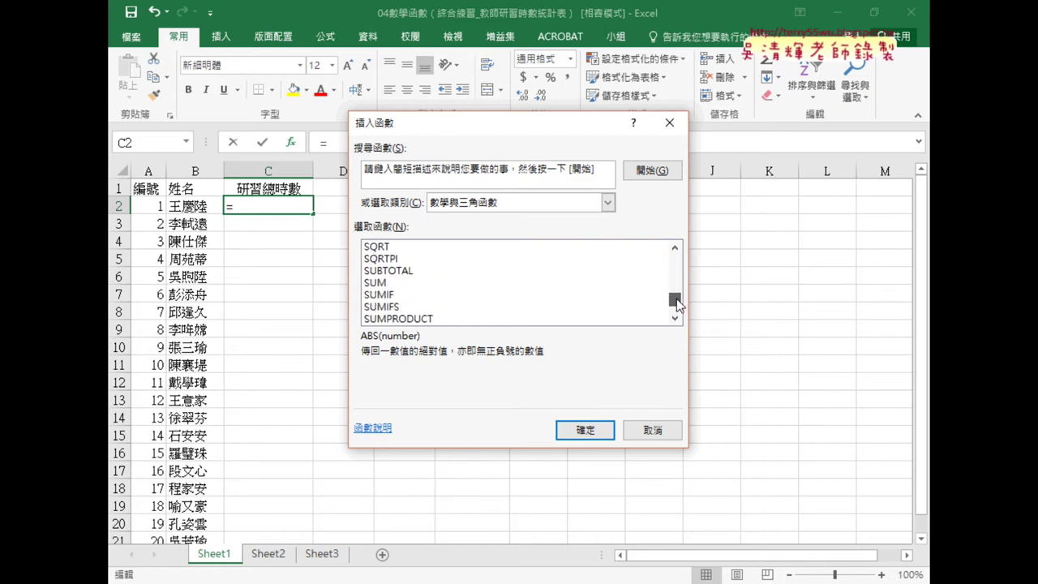
pyautogui.click(423, 295)
pyautogui.click(599, 435)
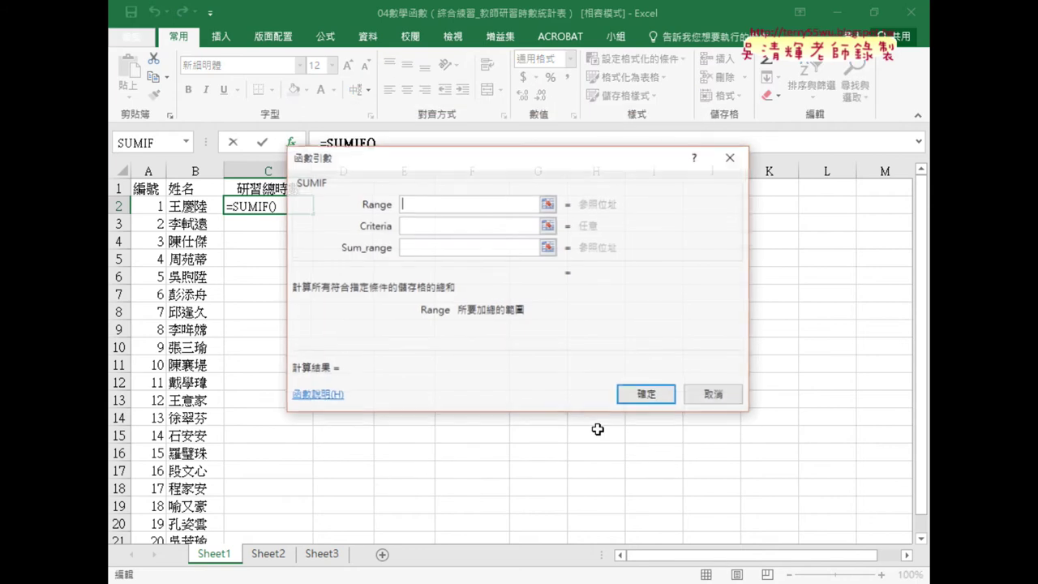
# Step: Read the SUMIF Range and Sum_range help, then cancel the unfinished formula
pyautogui.moveTo(483, 159); pyautogui.dragTo(546, 144)
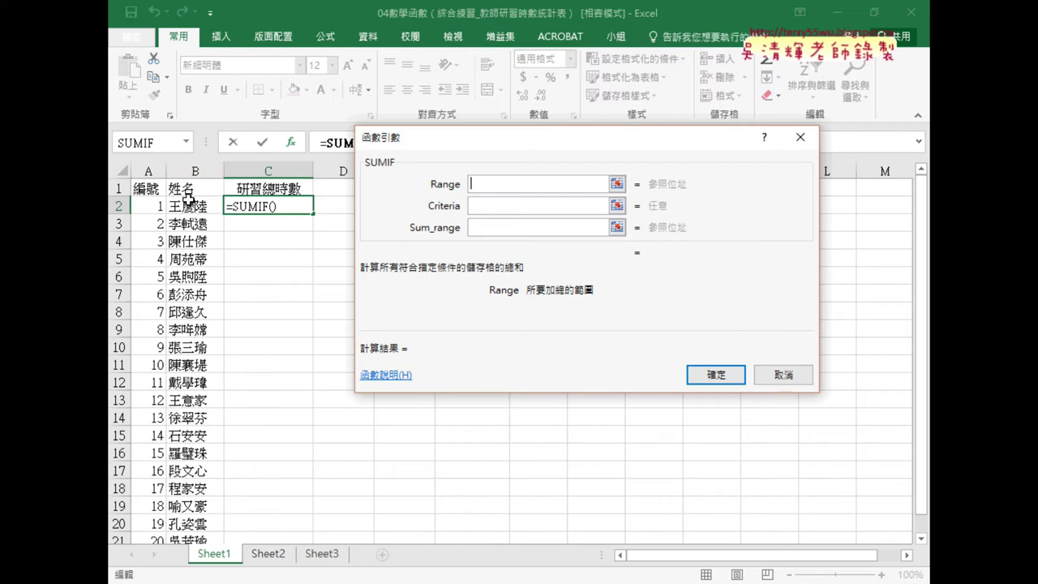
pyautogui.click(491, 230)
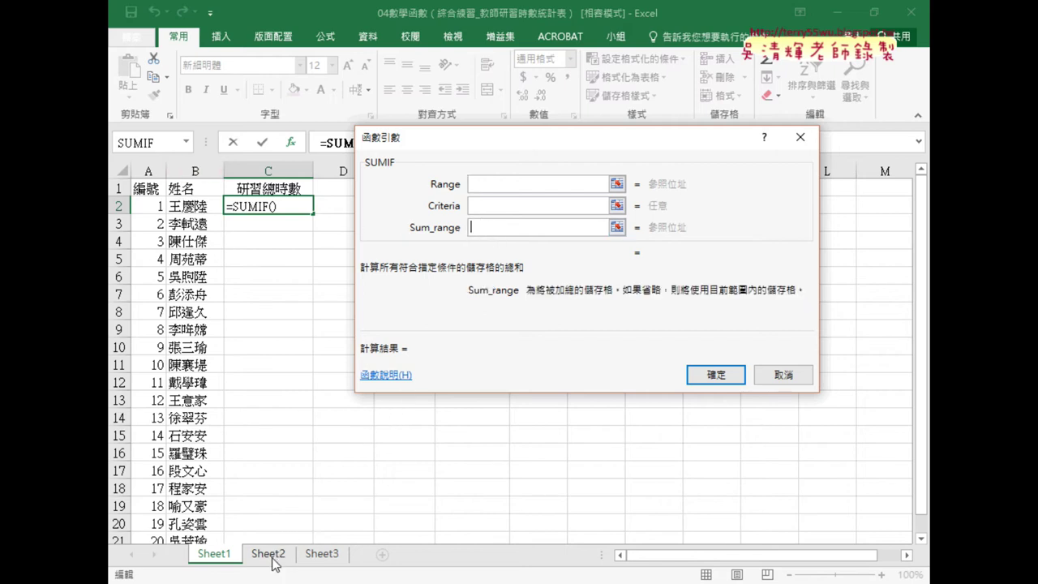
pyautogui.click(477, 183)
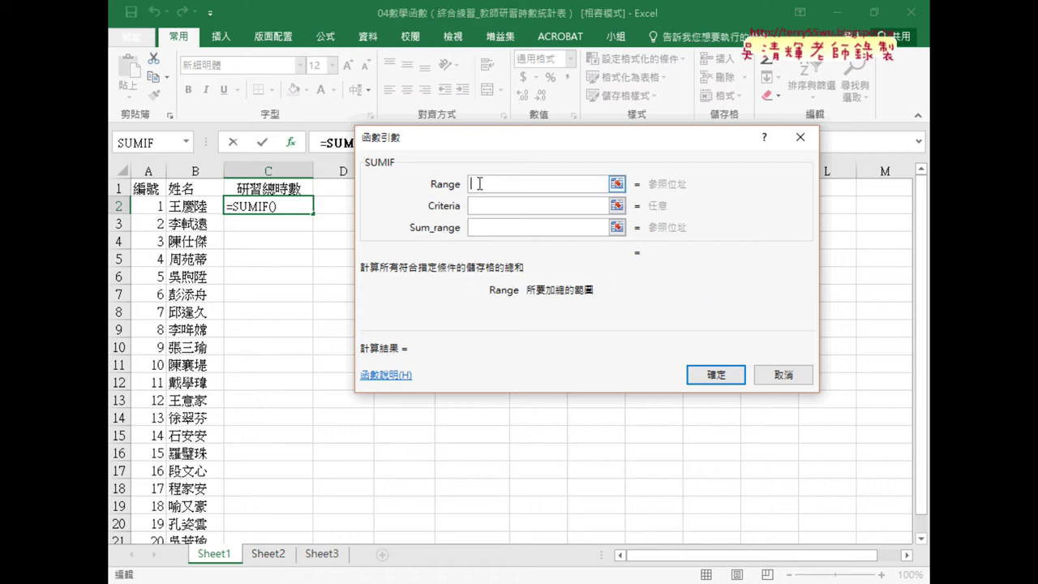
pyautogui.click(478, 230)
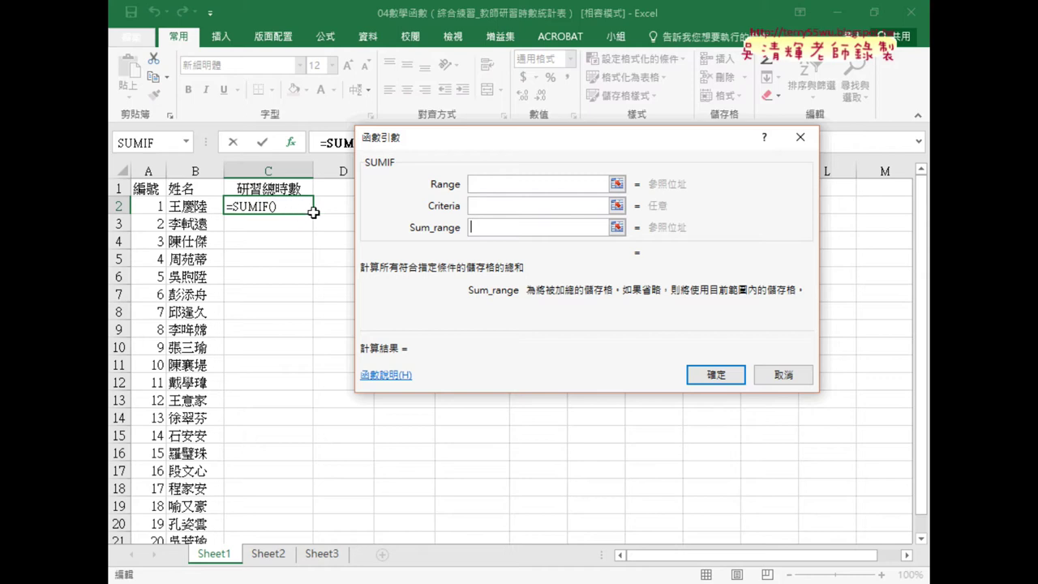
pyautogui.click(791, 375)
pyautogui.click(258, 559)
# Step: Check Sheet1, Sheet2 and Sheet3, ending on Sheet3's course title Excel 2003入門教學 in C1
pyautogui.click(322, 556)
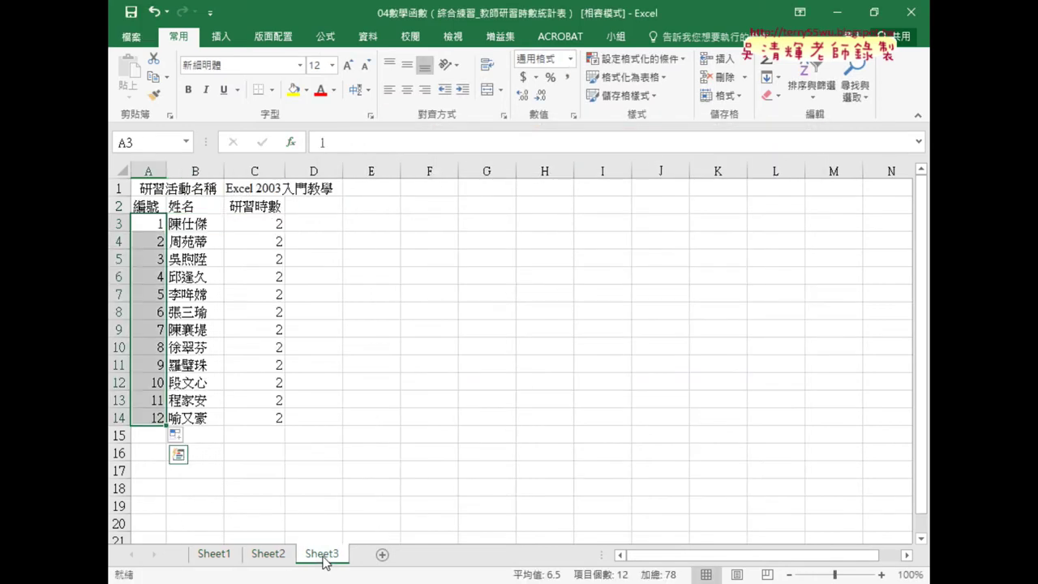
pyautogui.click(213, 558)
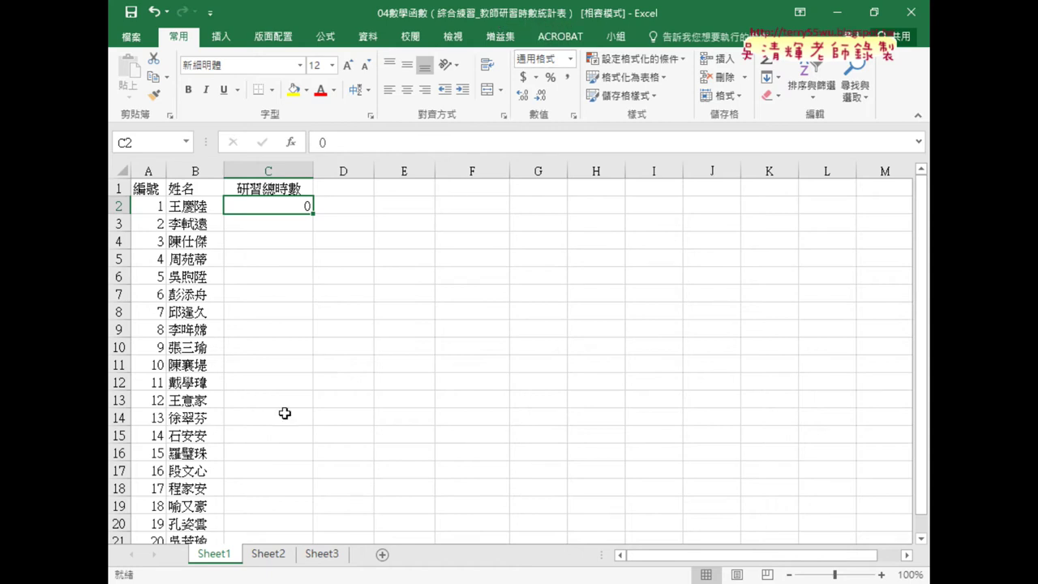
pyautogui.click(268, 558)
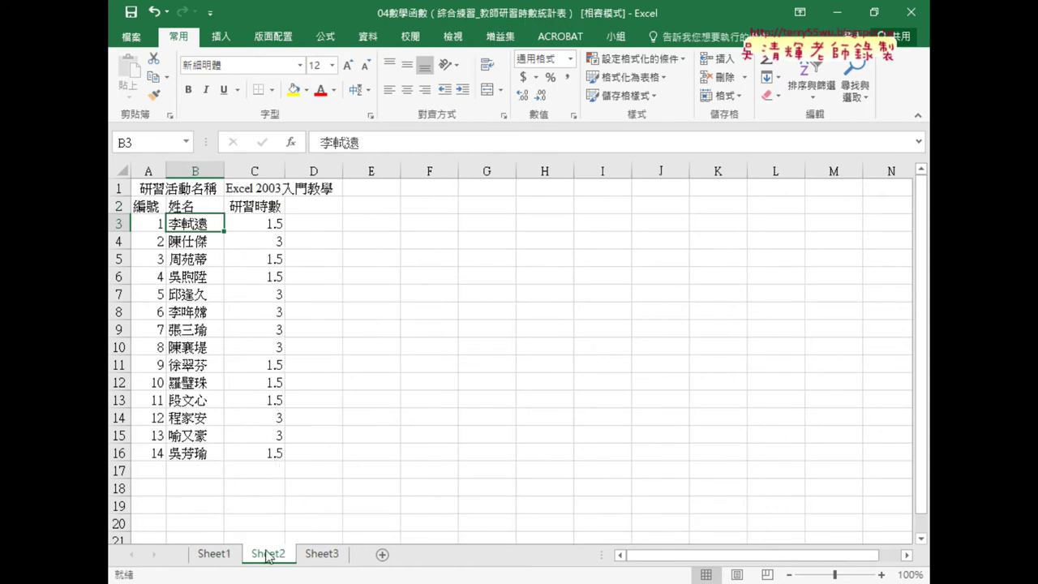
pyautogui.click(322, 556)
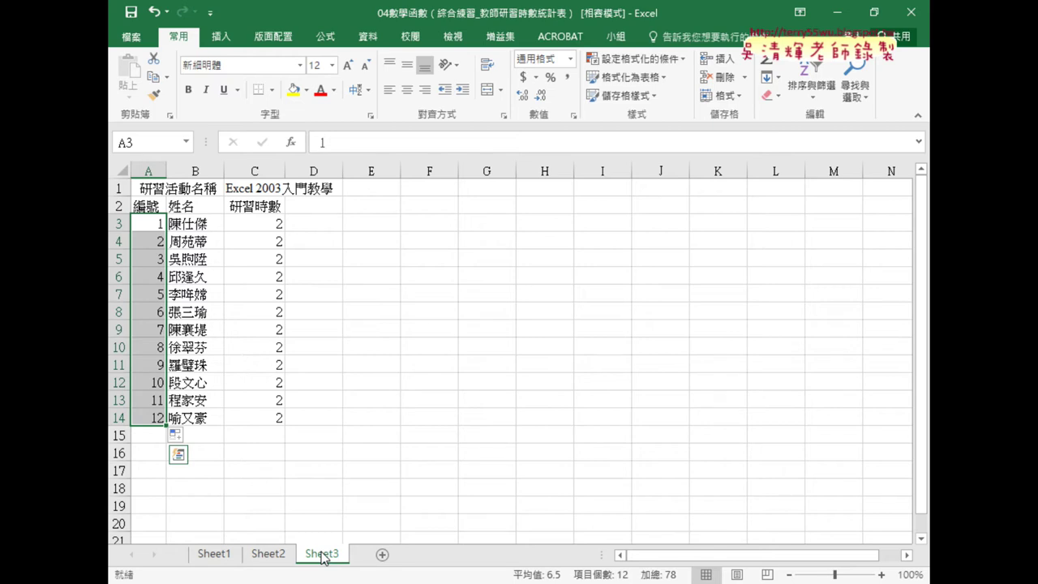
pyautogui.click(258, 189)
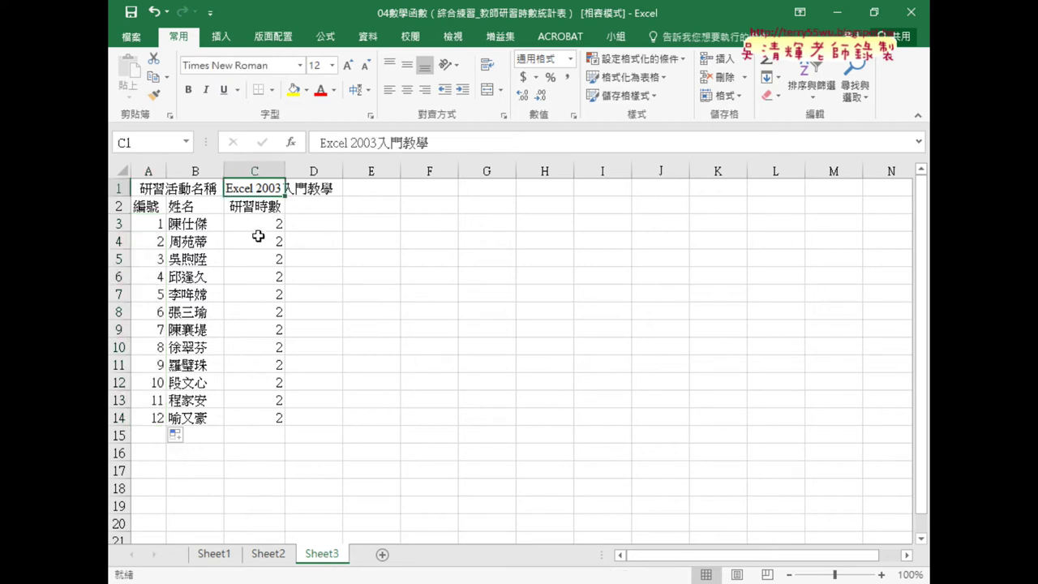
# Step: Select Sheet3's 2-hour values in C3:C14
pyautogui.moveTo(266, 228); pyautogui.dragTo(273, 417)
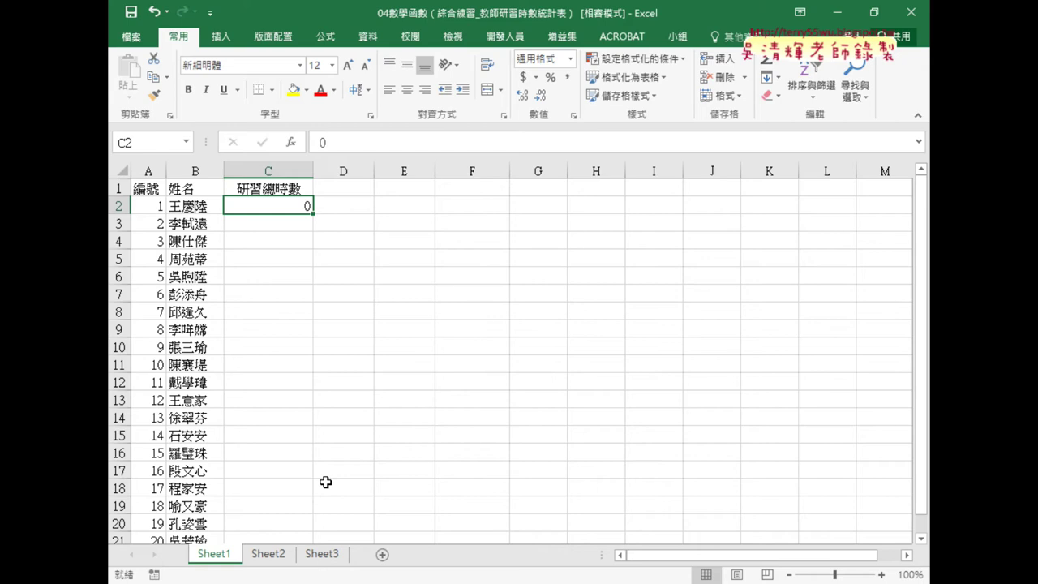
# Step: Compare Sheet2's hours table, rows 3–16, with Sheet3's workshop data
pyautogui.click(268, 555)
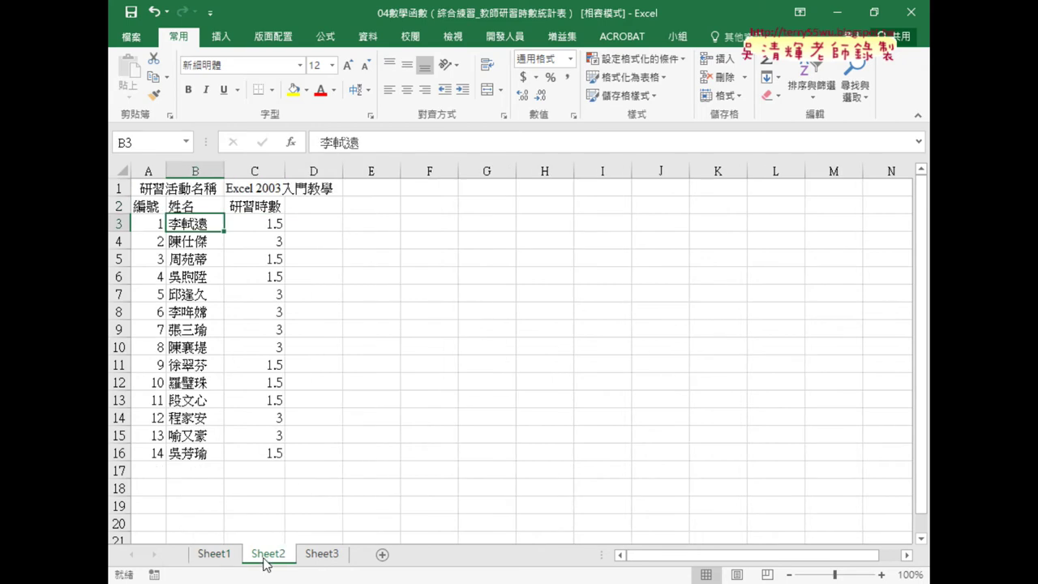
pyautogui.moveTo(143, 225)
pyautogui.mouseDown()
pyautogui.moveTo(268, 461)
pyautogui.moveTo(267, 451)
pyautogui.mouseUp()
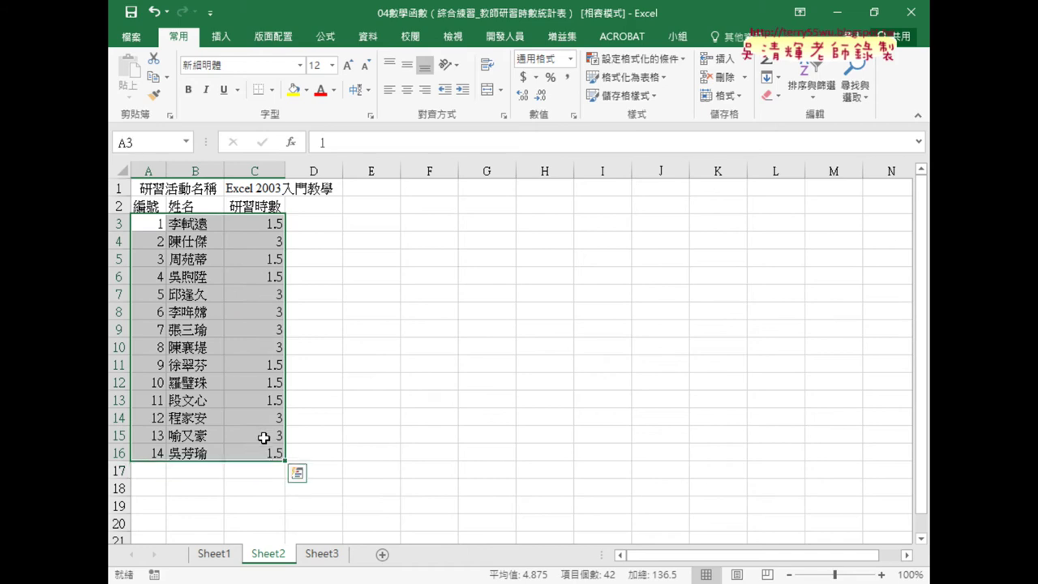
pyautogui.click(324, 555)
pyautogui.click(266, 190)
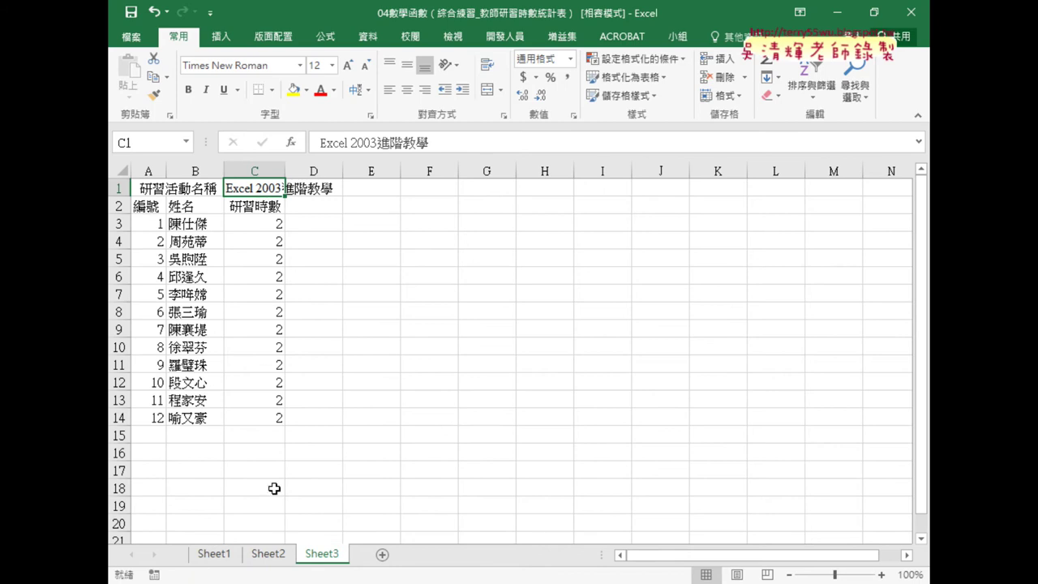
pyautogui.click(280, 554)
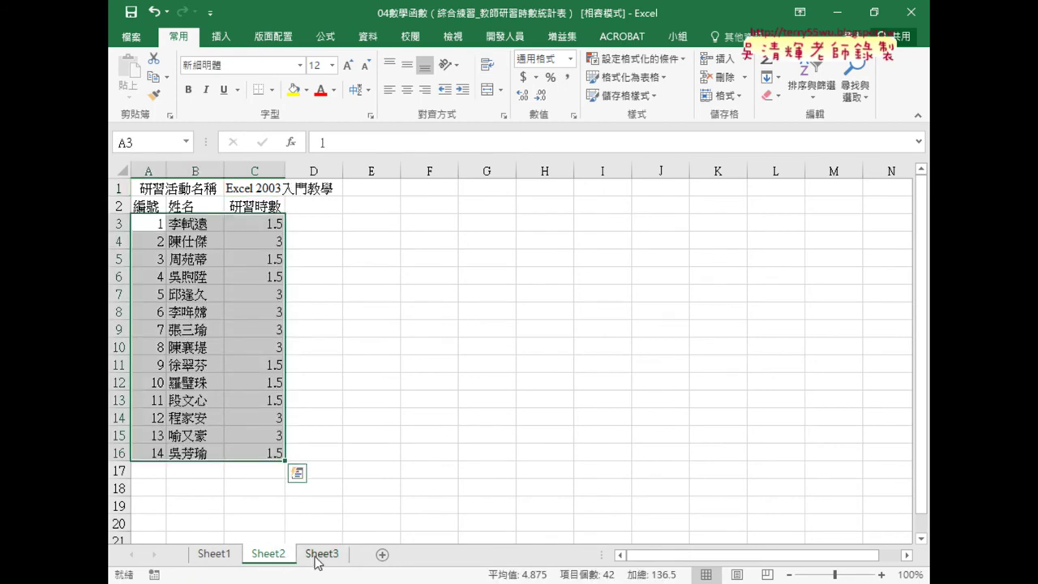
pyautogui.click(319, 555)
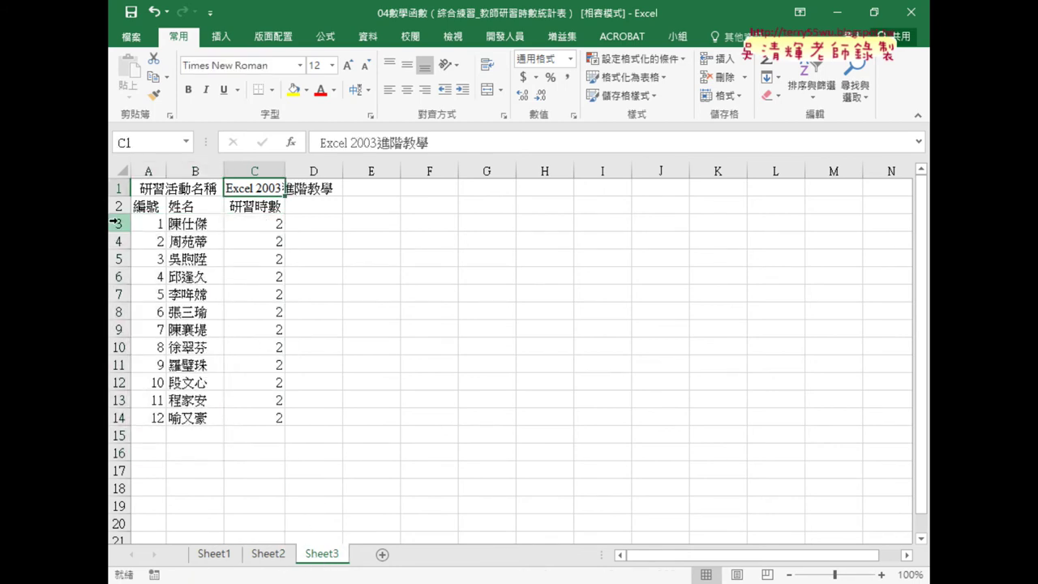
pyautogui.click(273, 554)
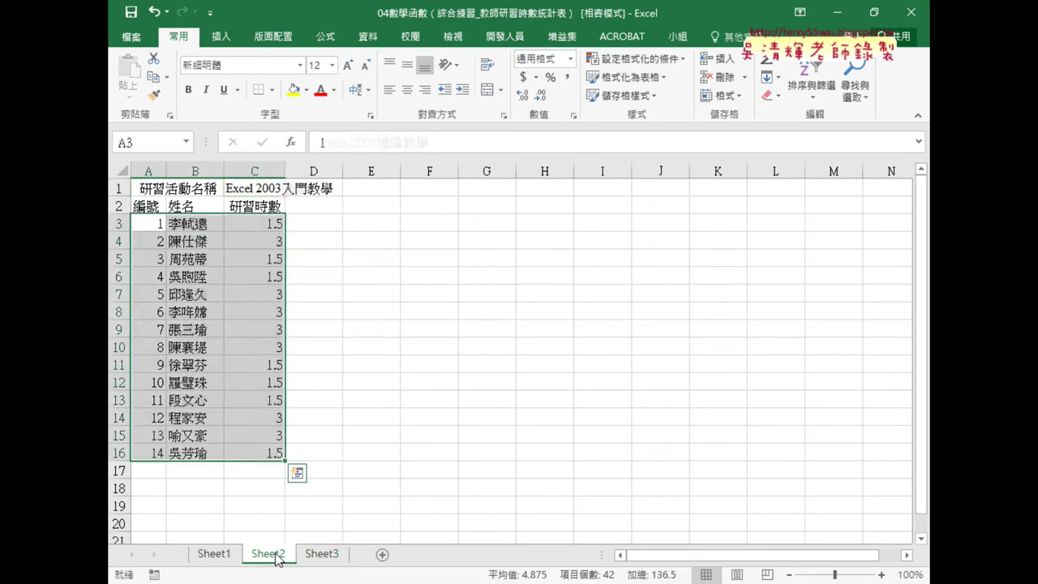
pyautogui.click(114, 223)
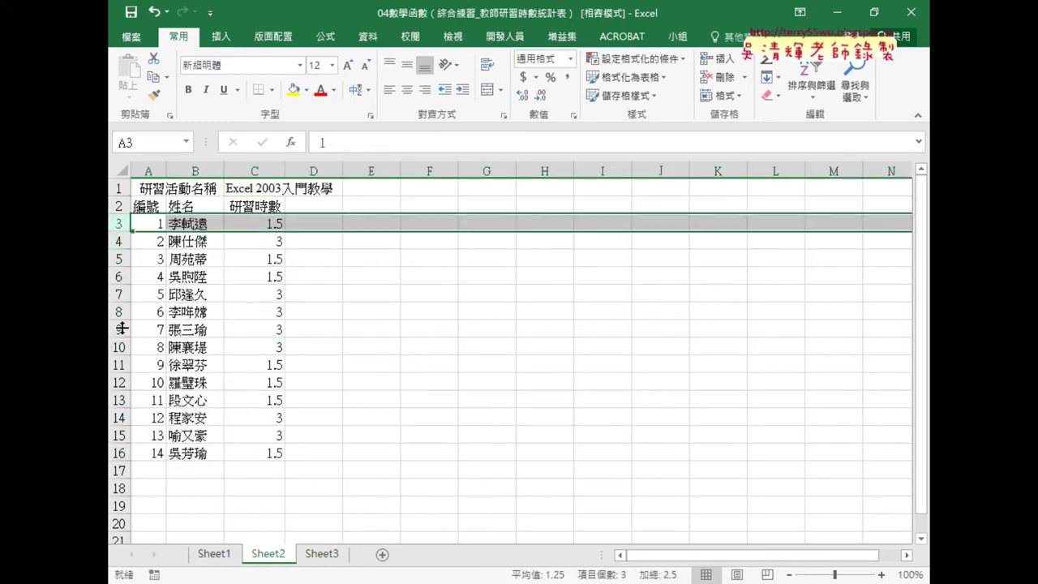
pyautogui.click(118, 453)
pyautogui.moveTo(154, 225); pyautogui.dragTo(160, 447)
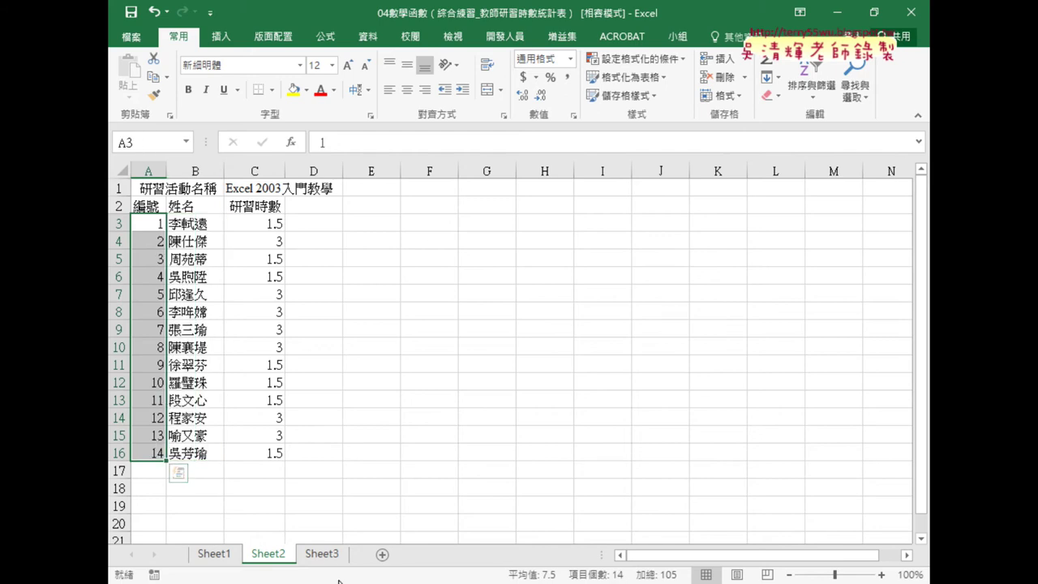
# Step: On Sheet3, extend the numbering to row 14 and fill hours value 2 through C3:C14
pyautogui.click(322, 554)
pyautogui.click(149, 227)
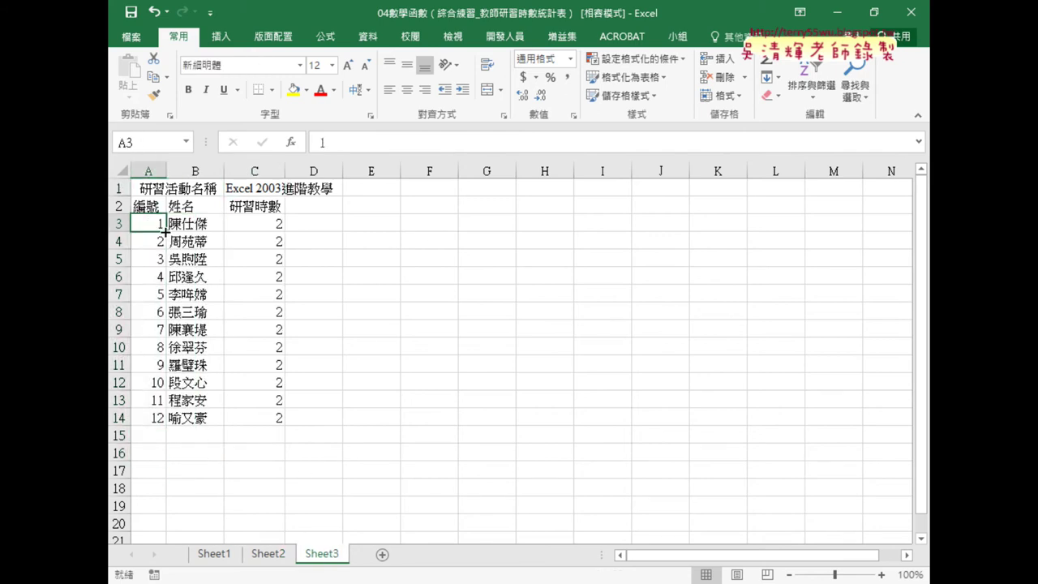
pyautogui.moveTo(165, 232); pyautogui.dragTo(165, 422)
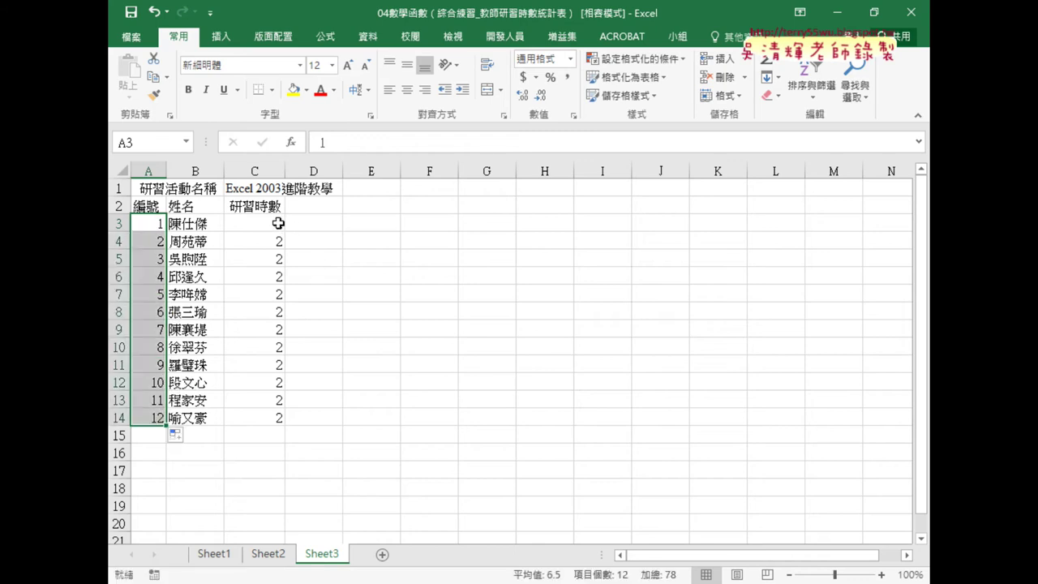
pyautogui.moveTo(275, 238); pyautogui.dragTo(262, 413)
pyautogui.press('Delete')
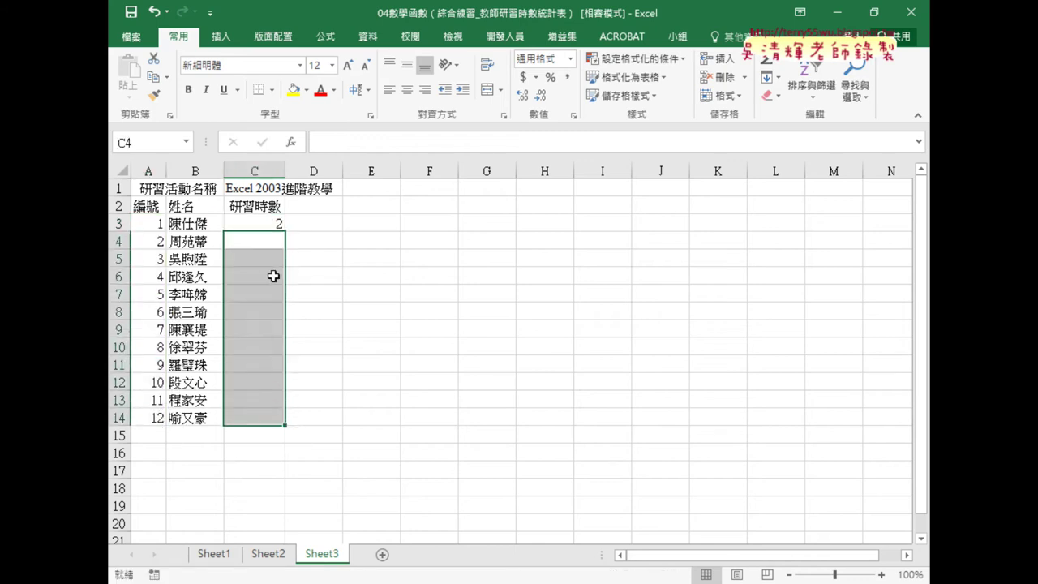
pyautogui.click(270, 220)
pyautogui.moveTo(285, 232); pyautogui.dragTo(279, 425)
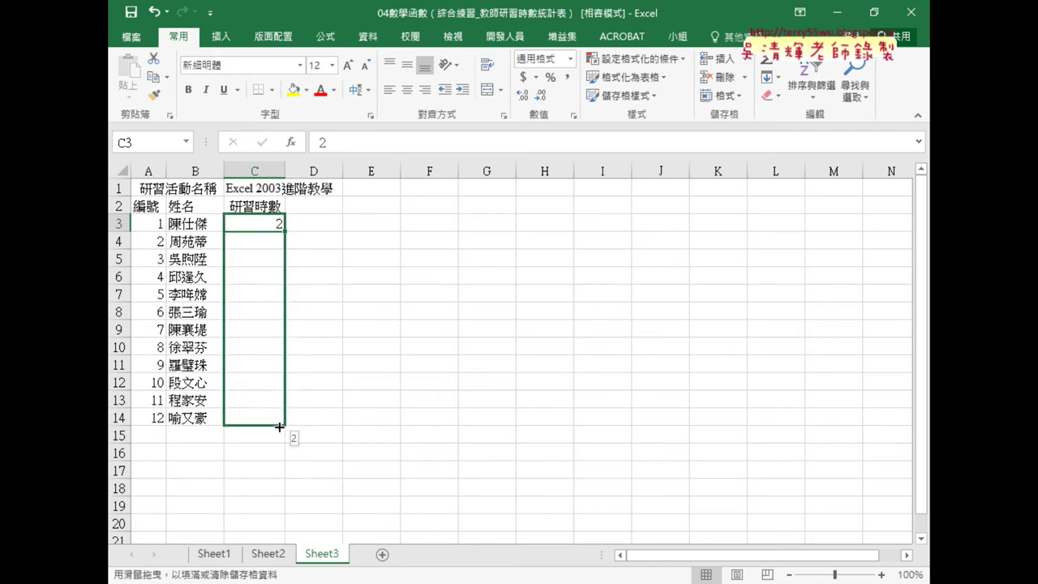
# Step: Check Sheet3's course title Excel 2003進階教學 against Sheet2, then return to Sheet1's teacher list
pyautogui.click(272, 188)
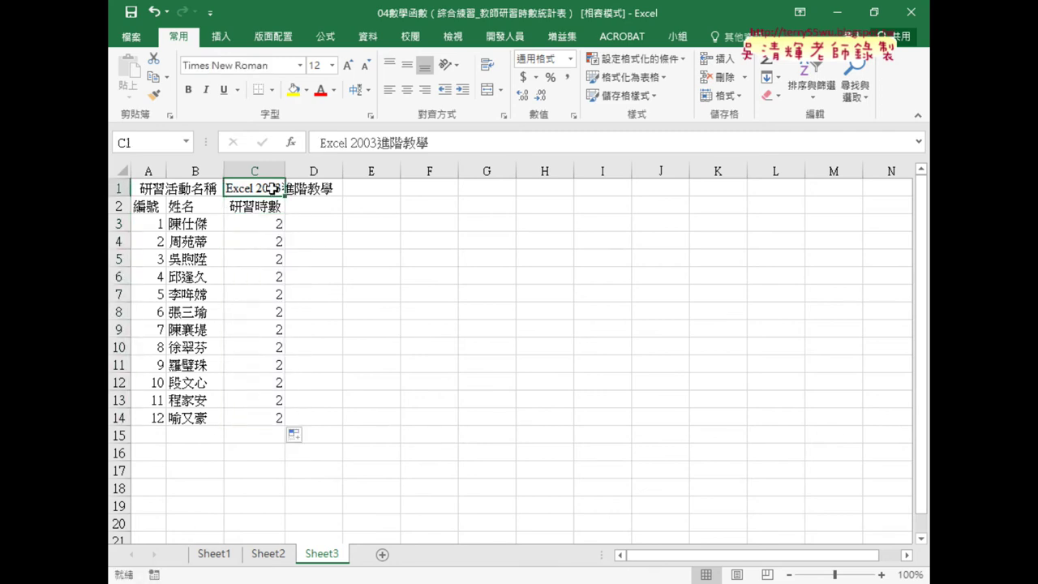
pyautogui.click(270, 554)
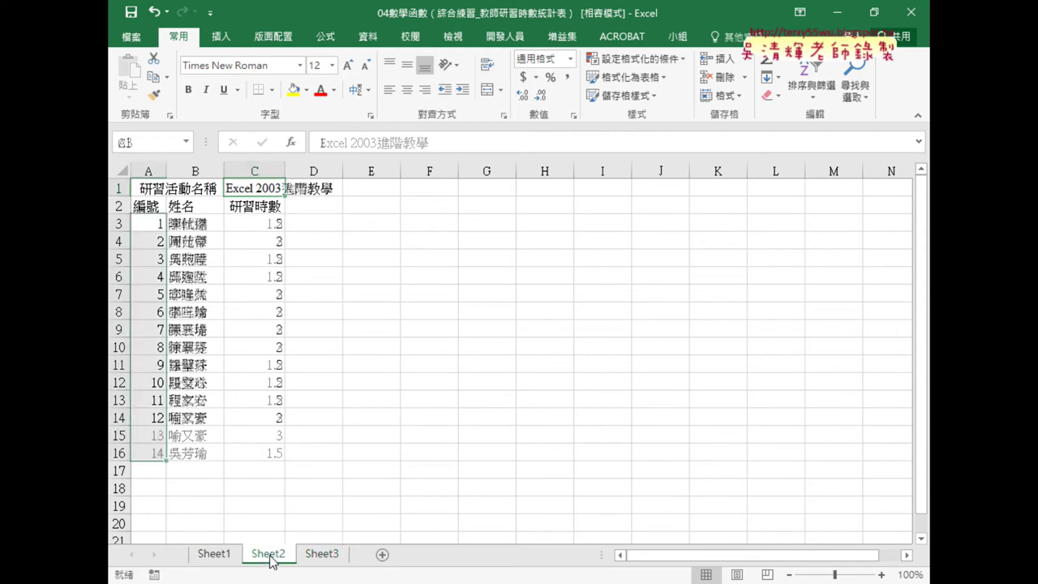
pyautogui.click(323, 555)
pyautogui.click(270, 555)
pyautogui.click(323, 555)
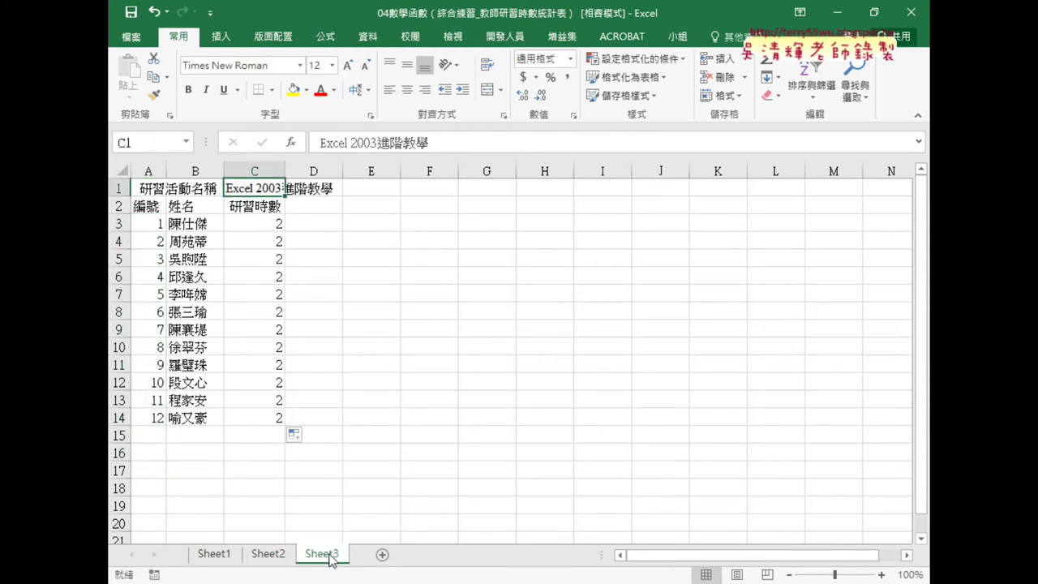
pyautogui.click(212, 554)
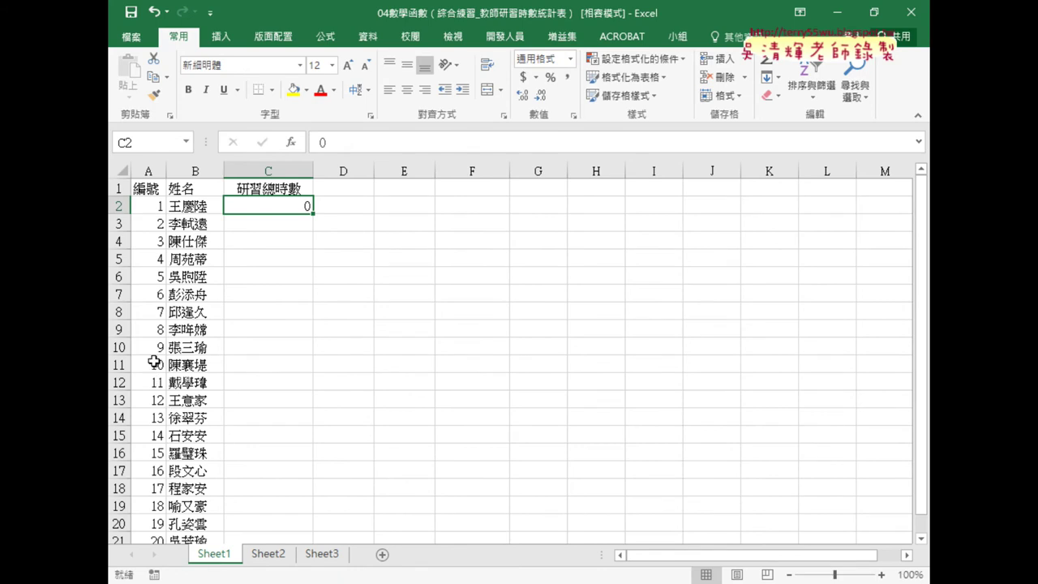
pyautogui.scroll(-1, 180, 199)
# Step: Insert a SUMIF function into Sheet1's C2 via Insert Function, leaving its arguments empty
pyautogui.scroll(1, 196, 362)
pyautogui.click(301, 224)
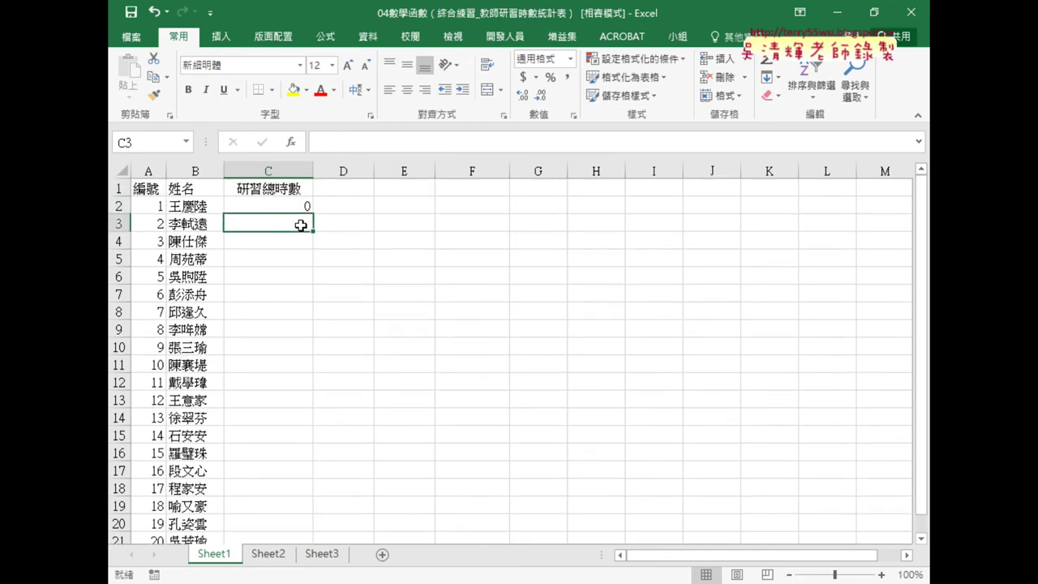
pyautogui.click(307, 204)
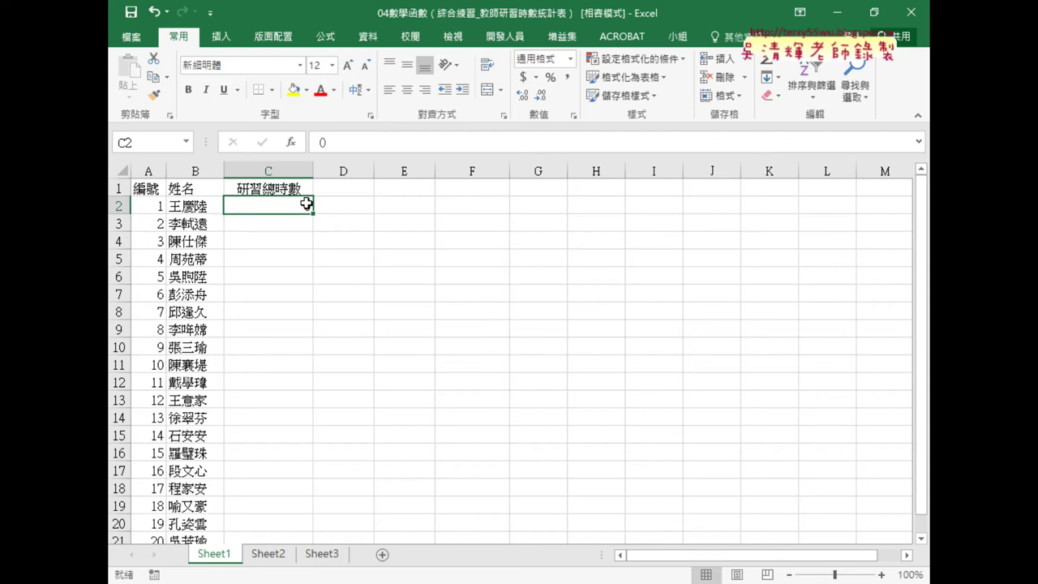
pyautogui.click(294, 142)
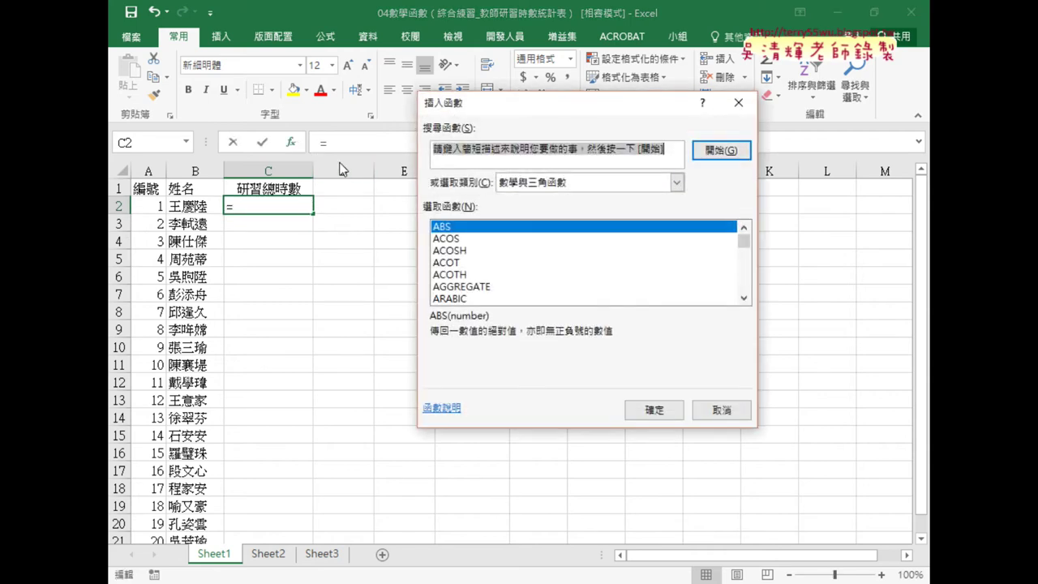
pyautogui.moveTo(744, 242); pyautogui.dragTo(744, 283)
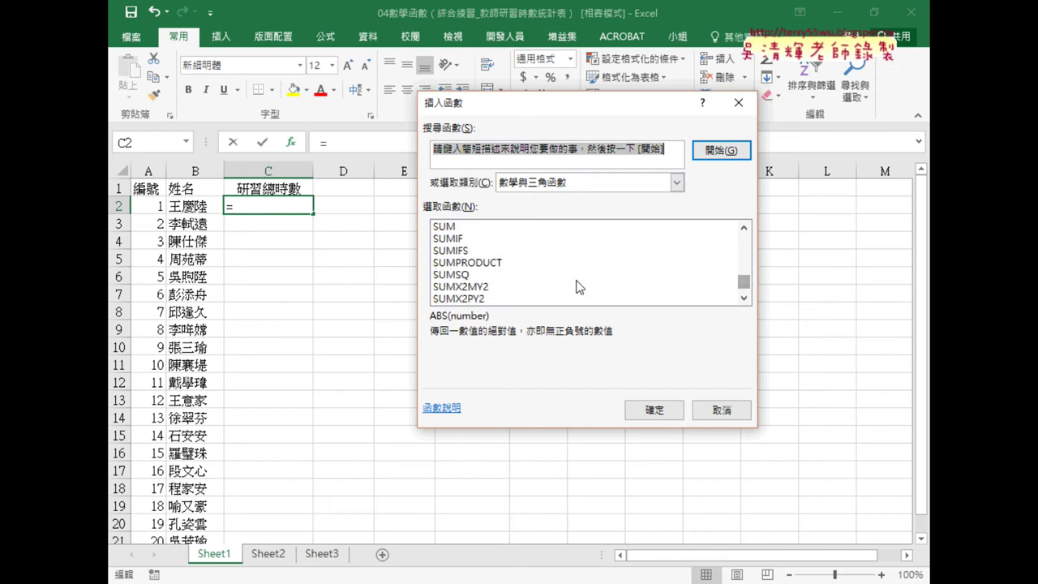
pyautogui.click(469, 240)
pyautogui.click(645, 411)
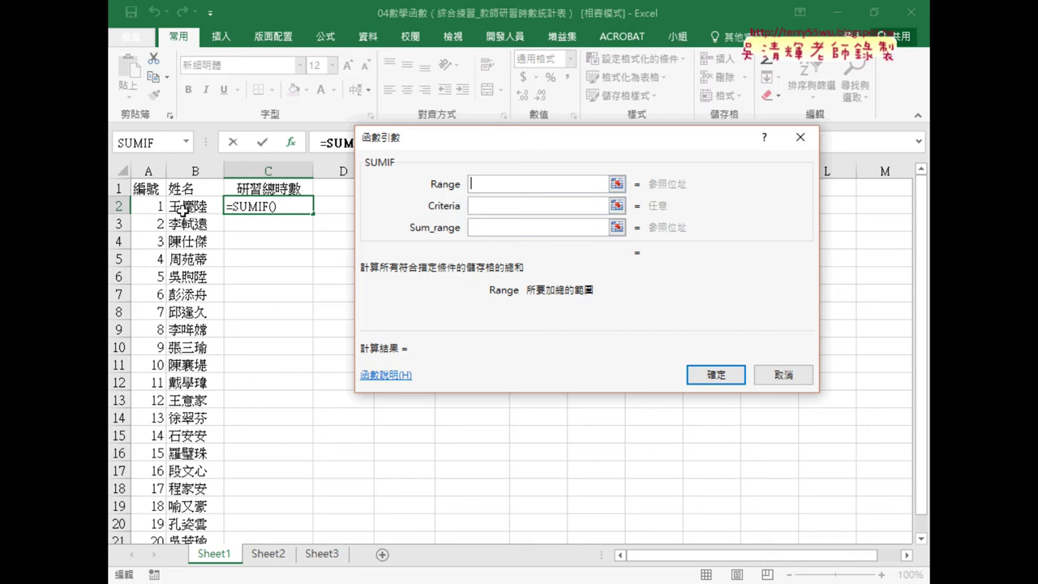
pyautogui.click(497, 206)
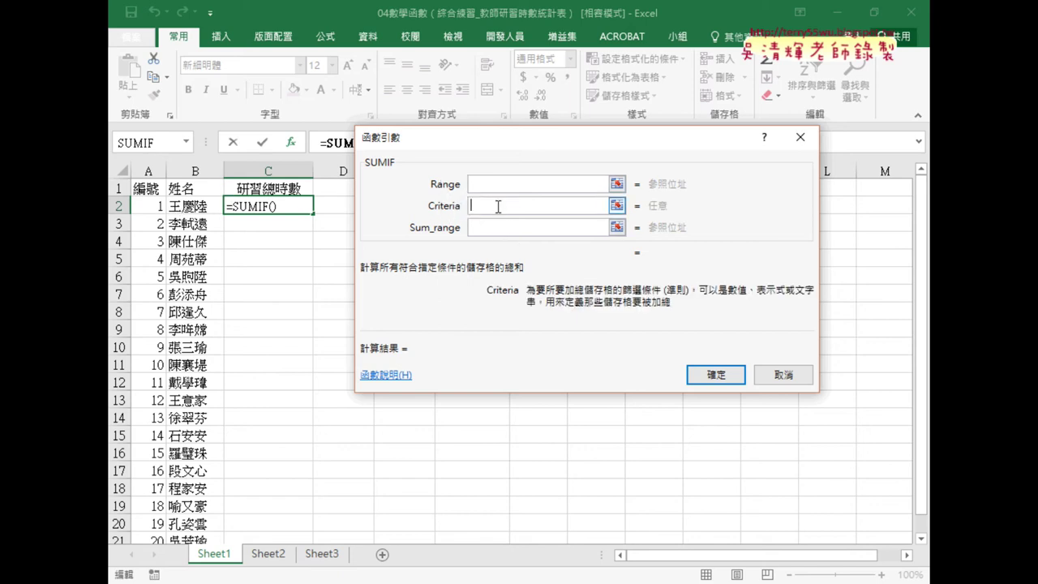
# Step: Set the SUMIF Criteria to B2 and the Range to Sheet2!B3:B16
pyautogui.click(200, 208)
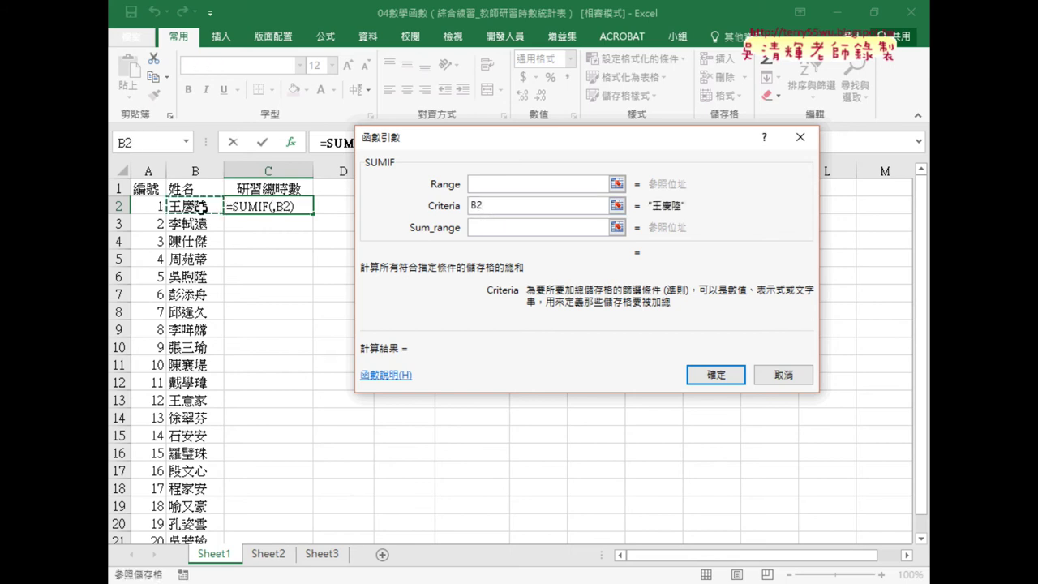
pyautogui.click(490, 185)
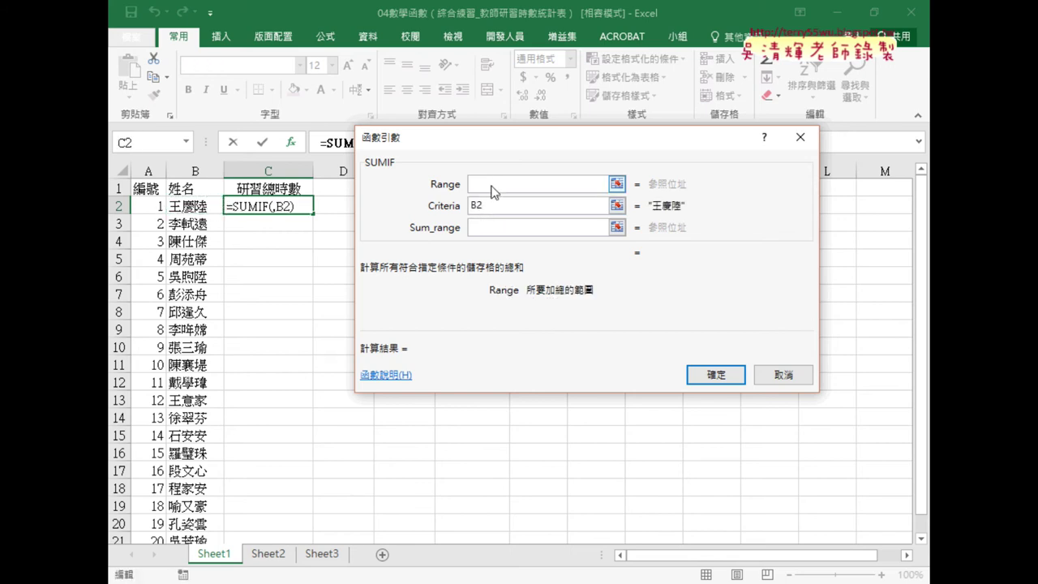
pyautogui.click(270, 559)
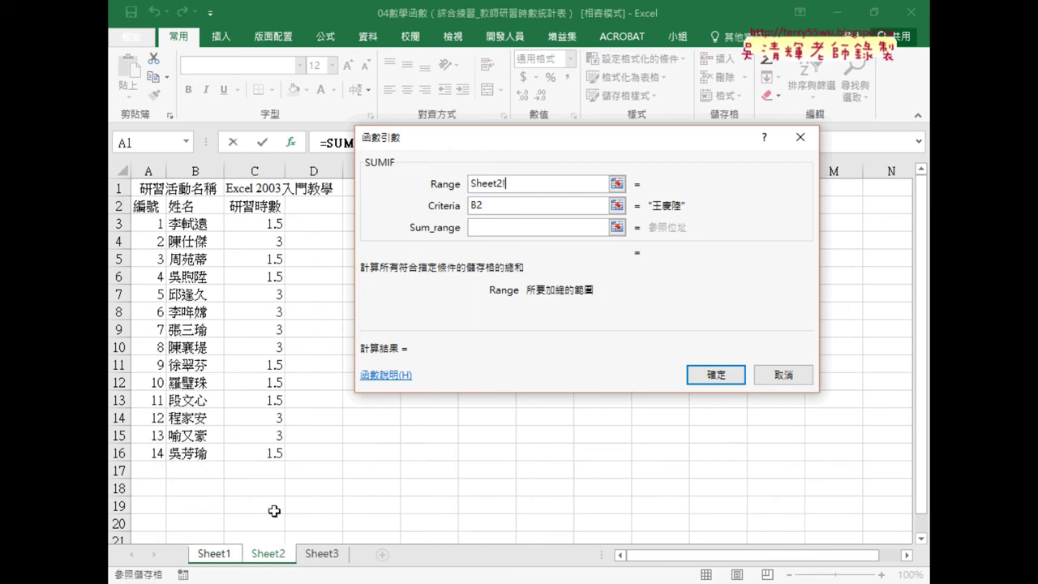
pyautogui.moveTo(186, 224); pyautogui.dragTo(195, 455)
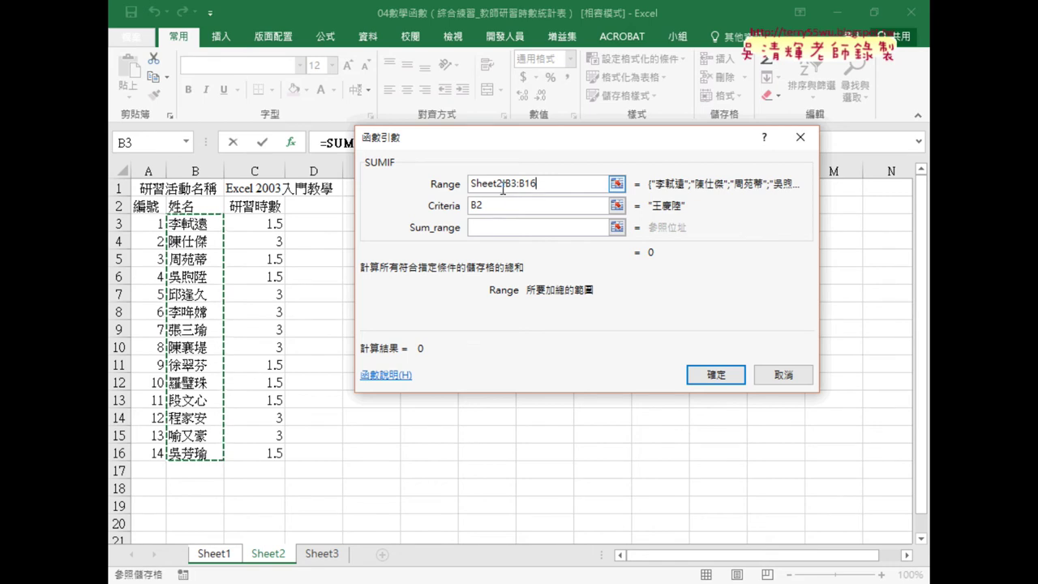
# Step: Try adding a wildcard &"*" to the criteria, then restore it to plain B2
pyautogui.click(488, 206)
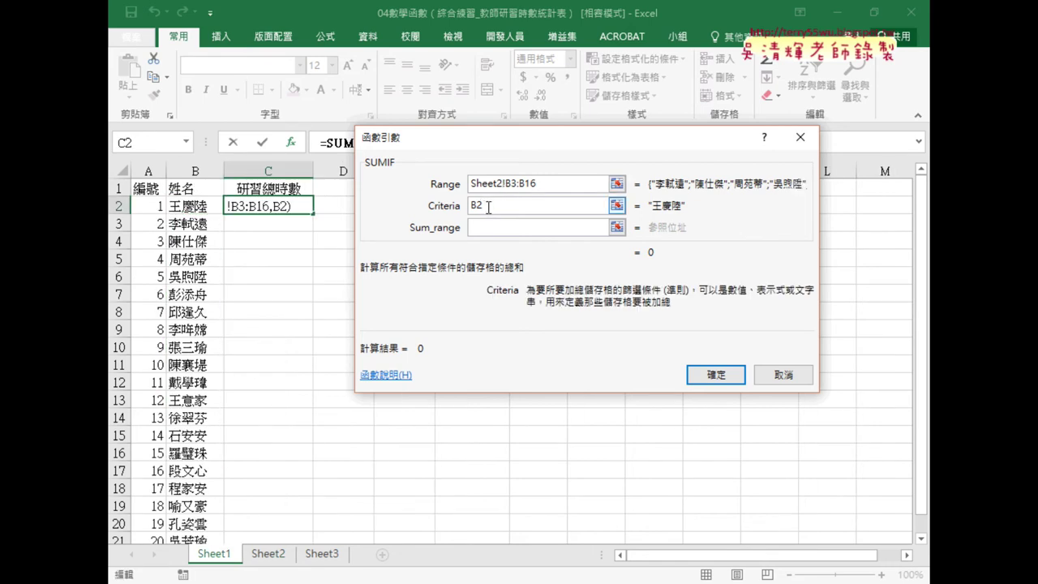
pyautogui.click(551, 181)
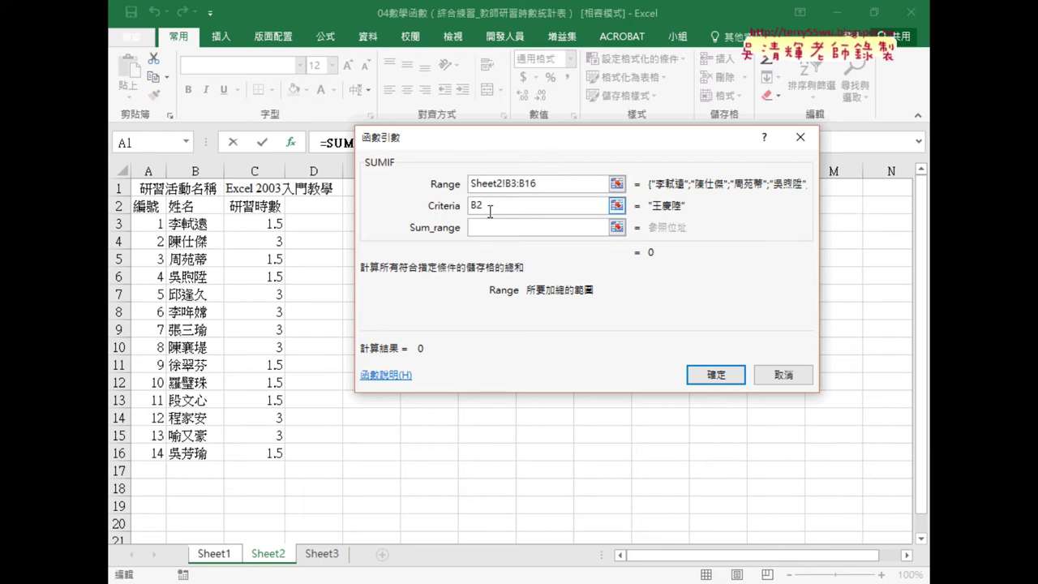
pyautogui.click(537, 206)
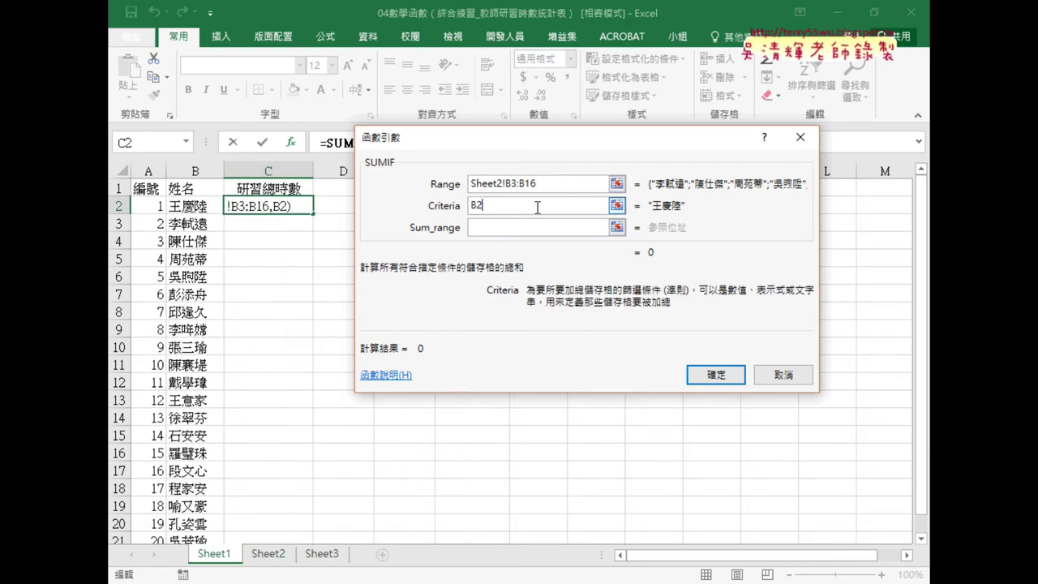
pyautogui.write('*')
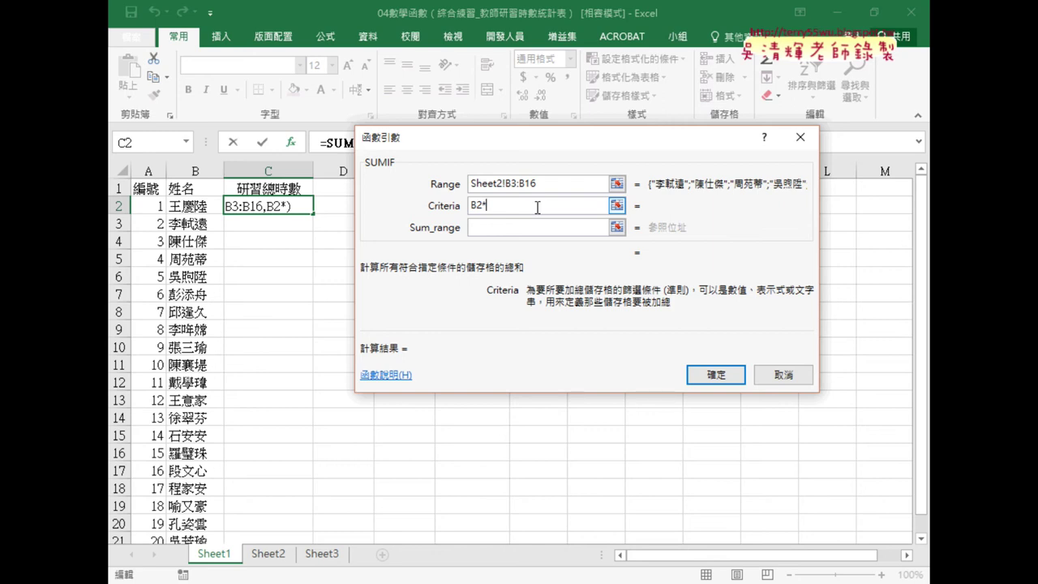
pyautogui.press('BackSpace')
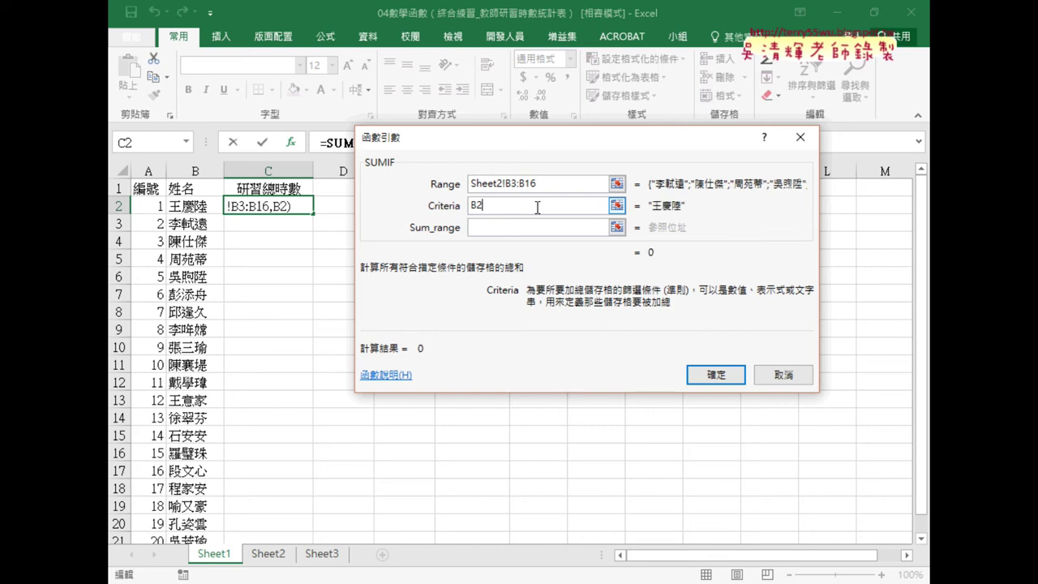
pyautogui.write('&')
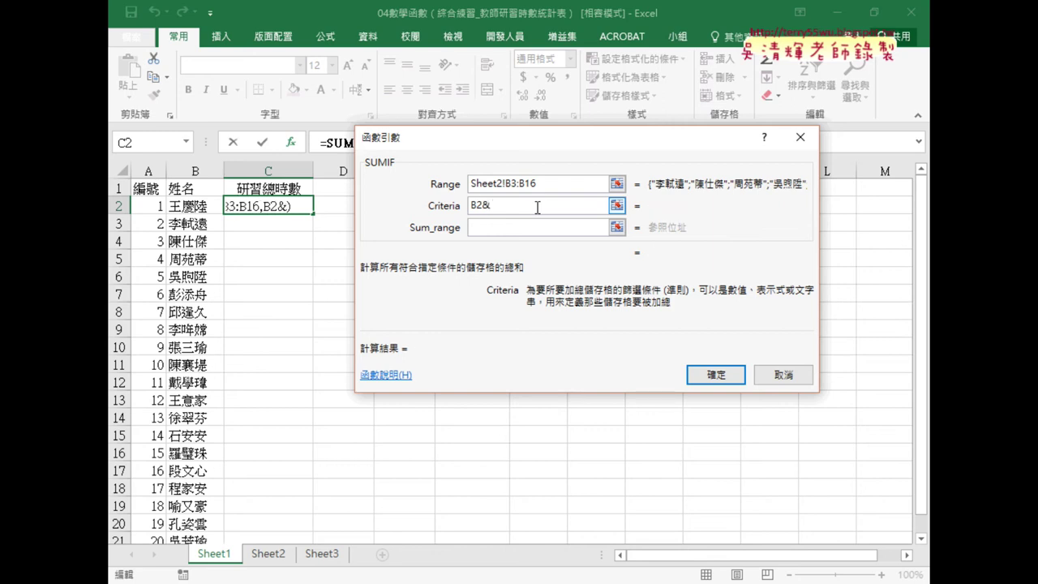
pyautogui.write('"*"')
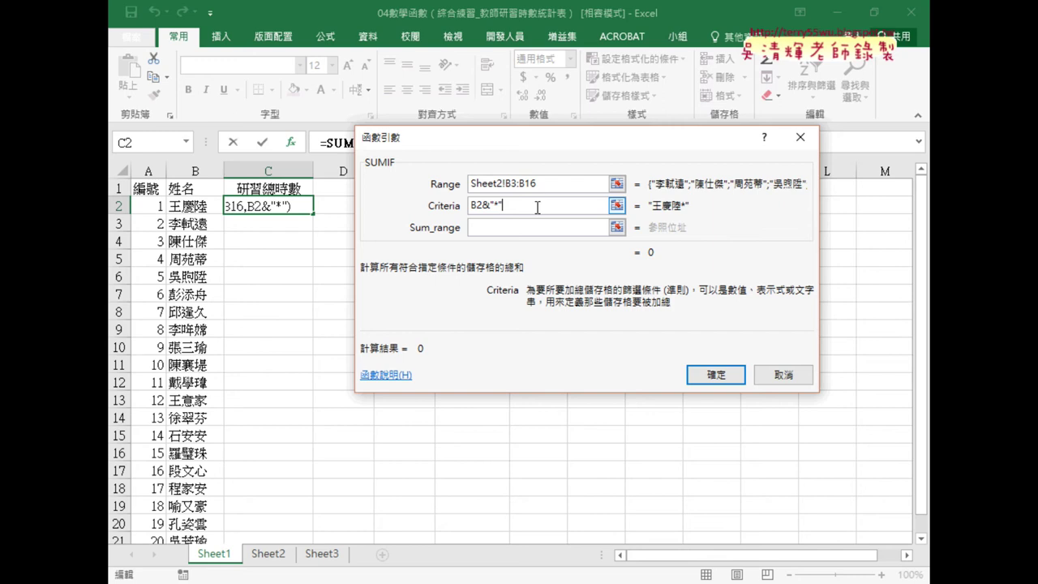
pyautogui.press('BackSpace')
pyautogui.press('BackSpace')
pyautogui.press('BackSpace')
pyautogui.press('BackSpace')
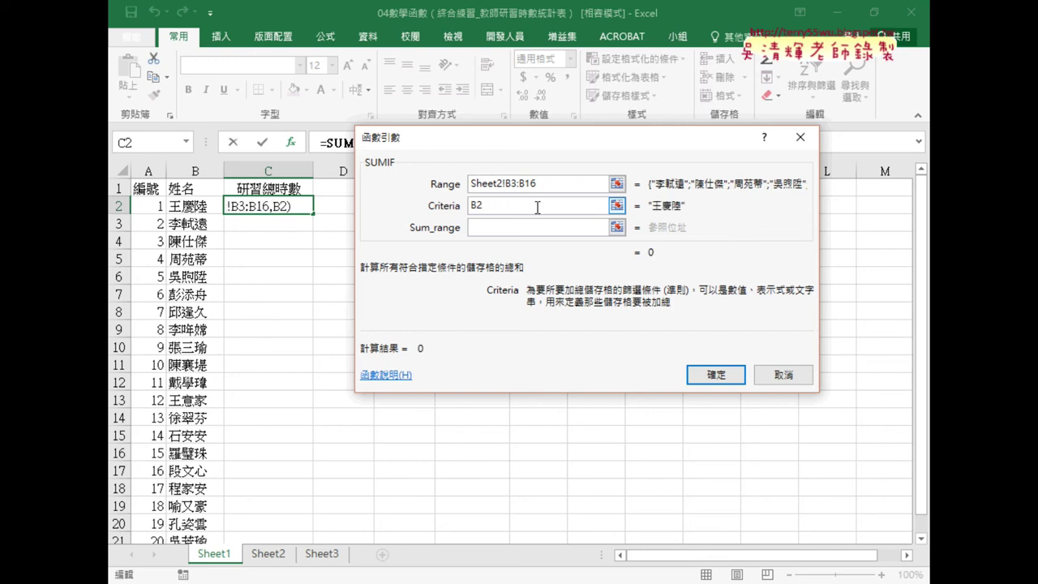
pyautogui.doubleClick(477, 205)
# Step: Set the SUMIF Sum_range to Sheet2!C3:C16
pyautogui.click(519, 226)
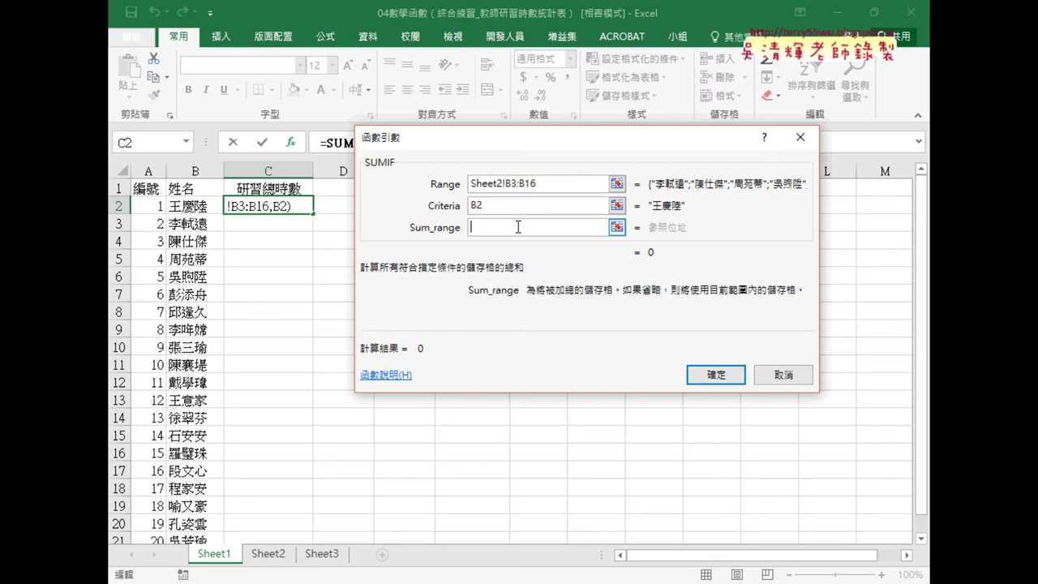
pyautogui.click(268, 554)
pyautogui.moveTo(272, 225); pyautogui.dragTo(268, 453)
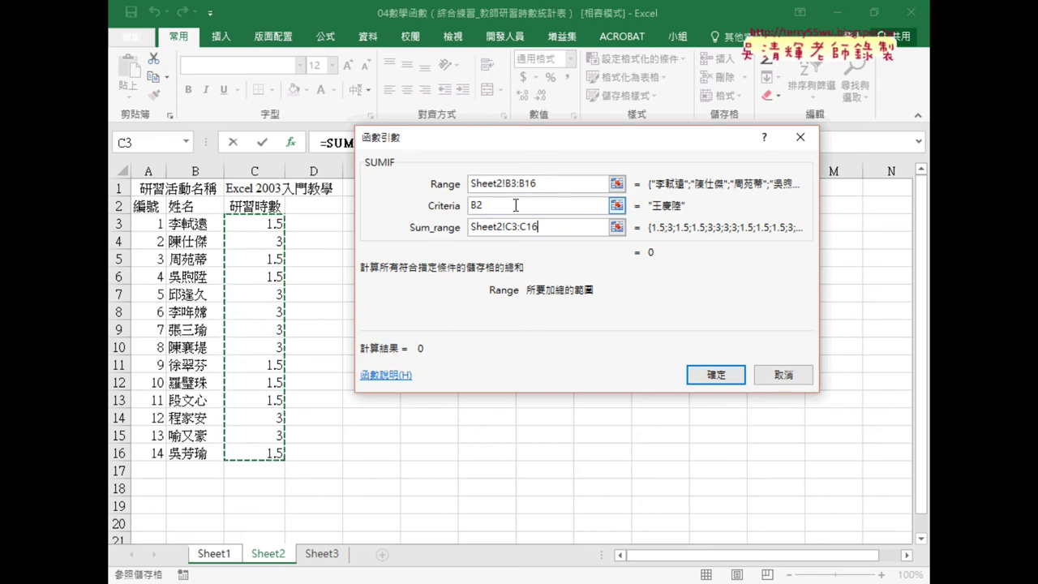
pyautogui.click(489, 206)
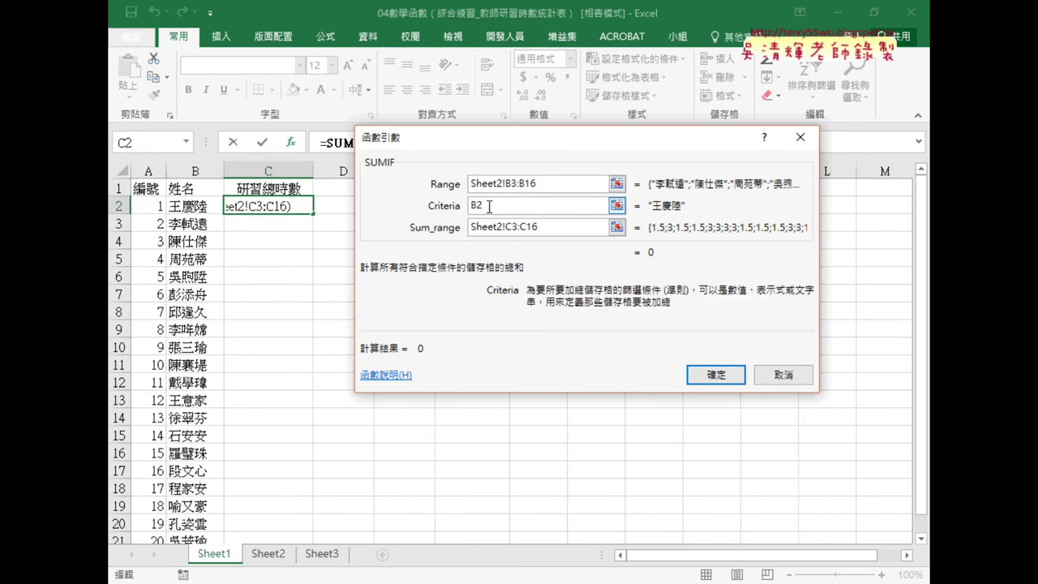
pyautogui.click(549, 228)
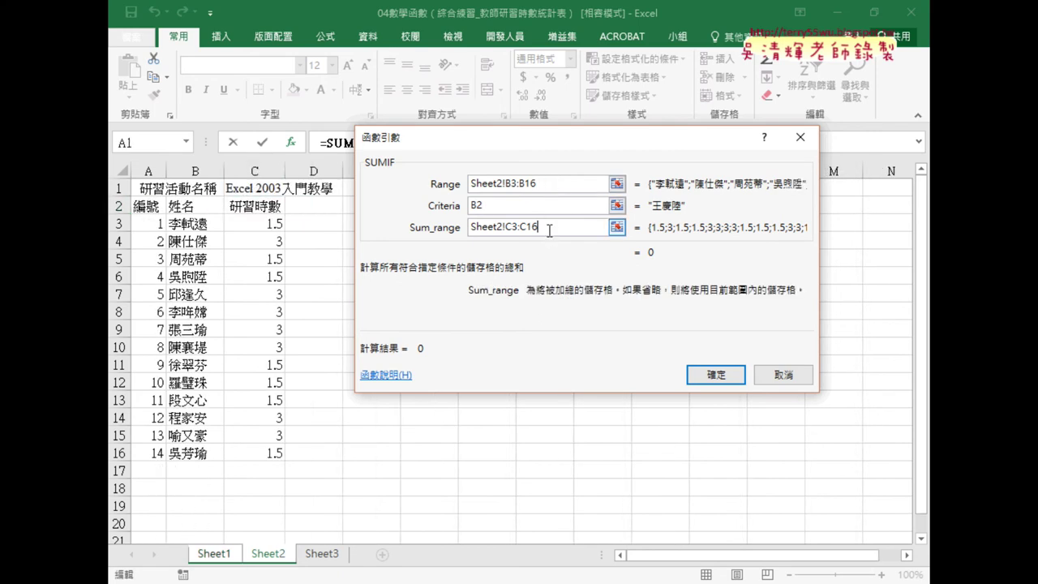
pyautogui.click(552, 185)
pyautogui.click(549, 228)
# Step: Review the three SUMIF arguments, highlighting the Sheet2! and B3:B16 parts of the range
pyautogui.moveTo(504, 185); pyautogui.dragTo(470, 185)
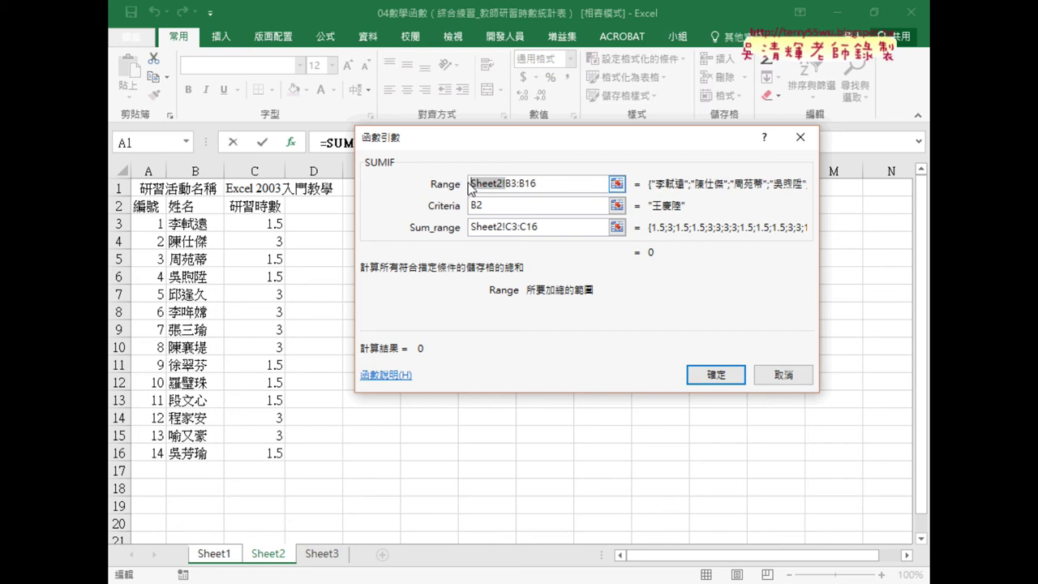
pyautogui.click(493, 207)
pyautogui.click(550, 228)
pyautogui.click(550, 228)
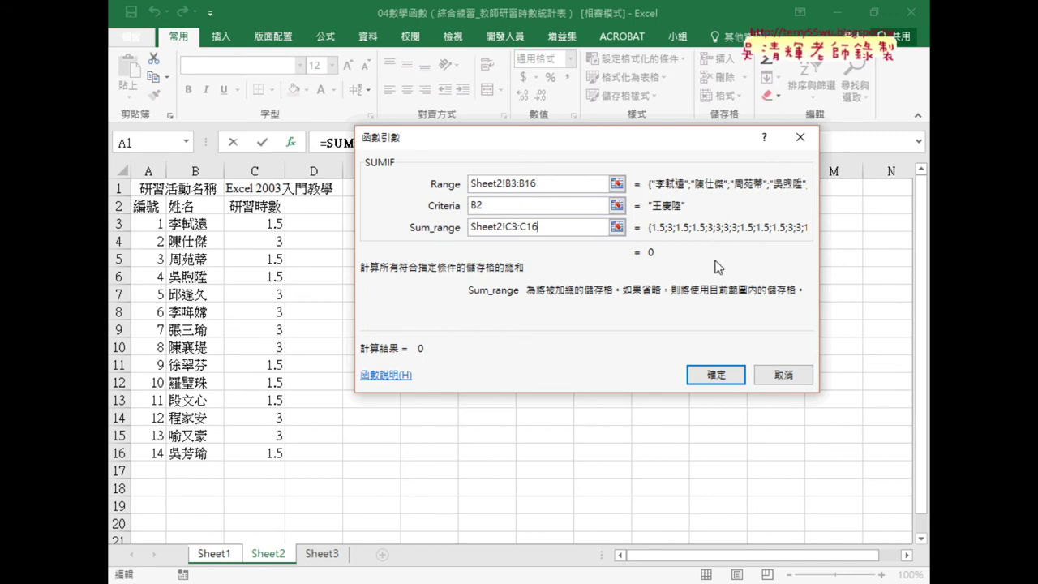
pyautogui.click(600, 206)
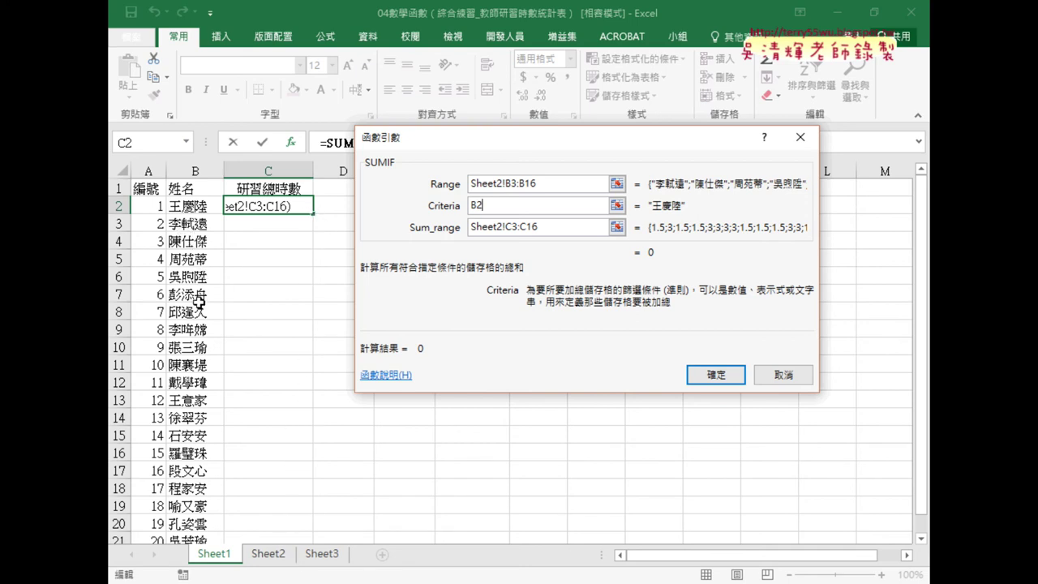
pyautogui.click(549, 184)
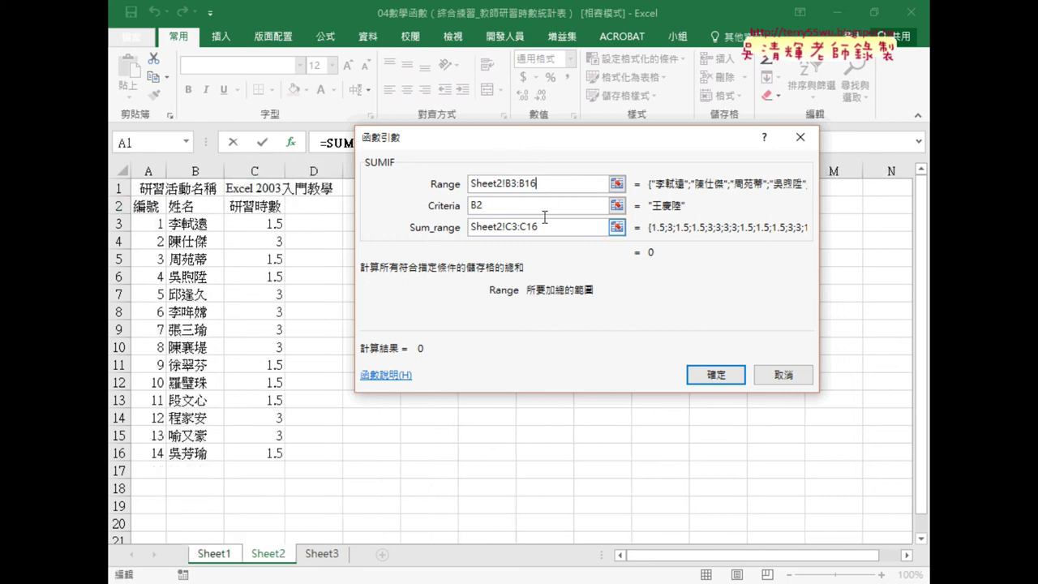
pyautogui.click(543, 231)
pyautogui.click(565, 186)
pyautogui.moveTo(553, 185); pyautogui.dragTo(506, 186)
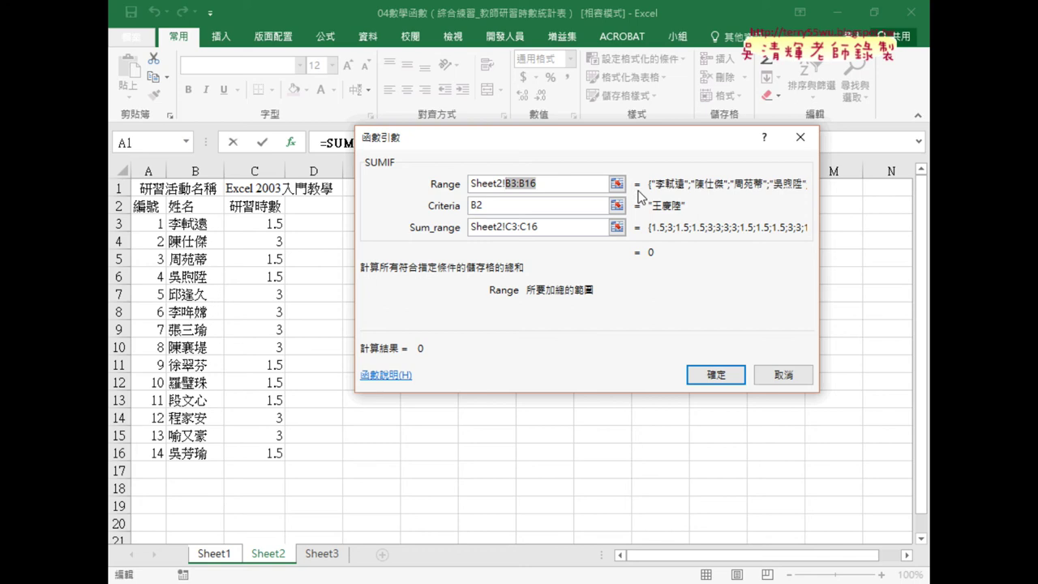
# Step: Row-lock the ranges to Sheet2!B$3:B$16 and Sheet2!C$3:C$16, then commit the SUMIF into C2
pyautogui.press('F4')
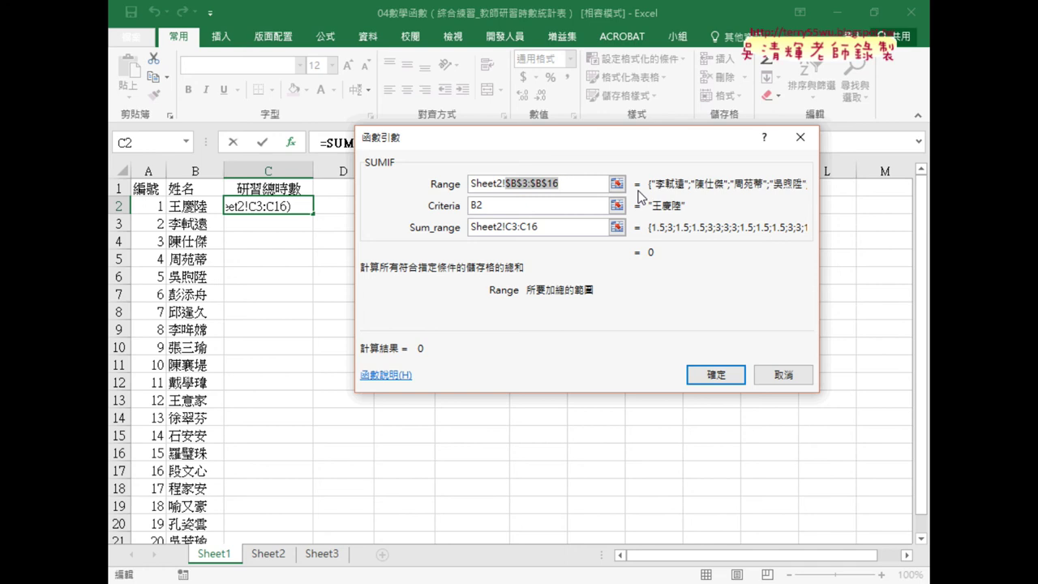
pyautogui.press('F4')
pyautogui.click(522, 229)
pyautogui.moveTo(522, 229); pyautogui.dragTo(508, 231)
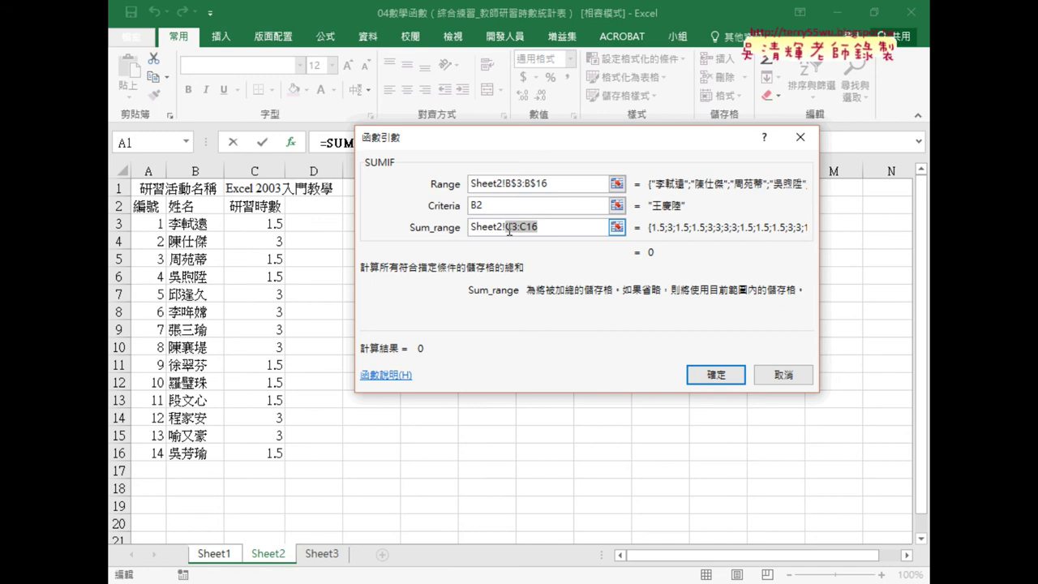
pyautogui.press('F4')
pyautogui.press('F4')
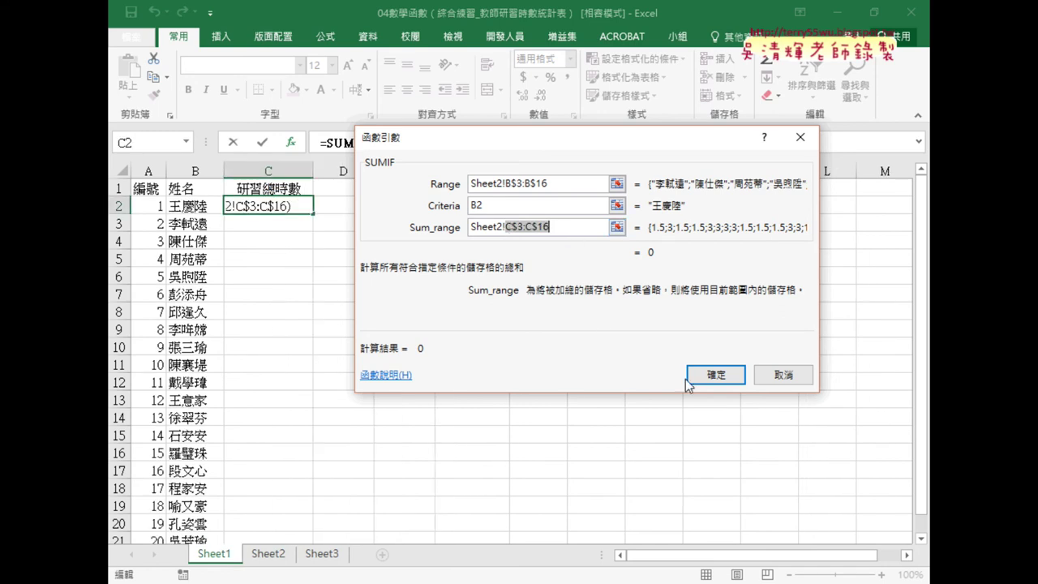
pyautogui.click(730, 380)
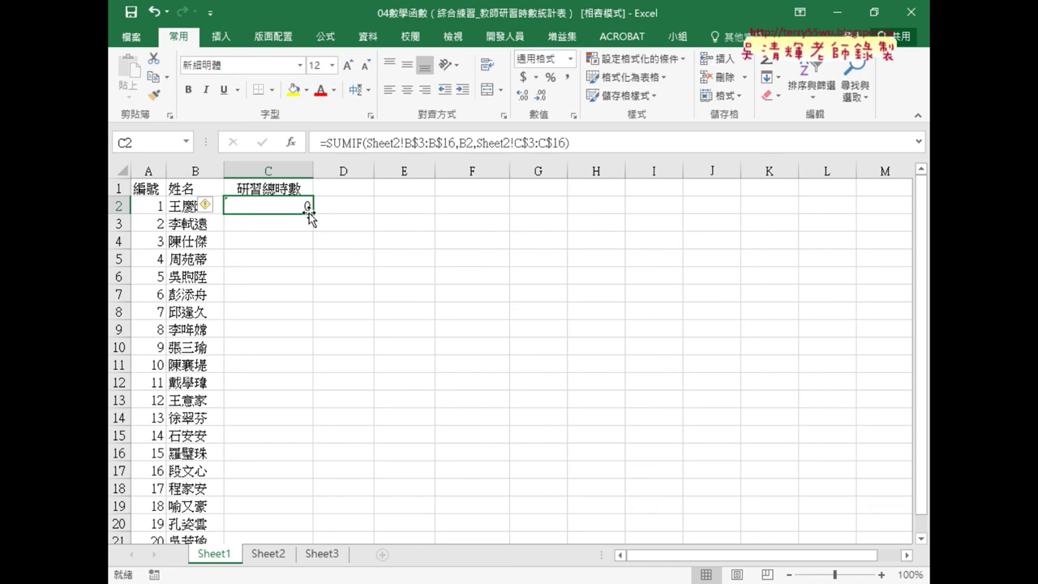
# Step: Fill C2's SUMIF formula down to C21 and check C2's formula
pyautogui.moveTo(313, 213); pyautogui.dragTo(313, 511)
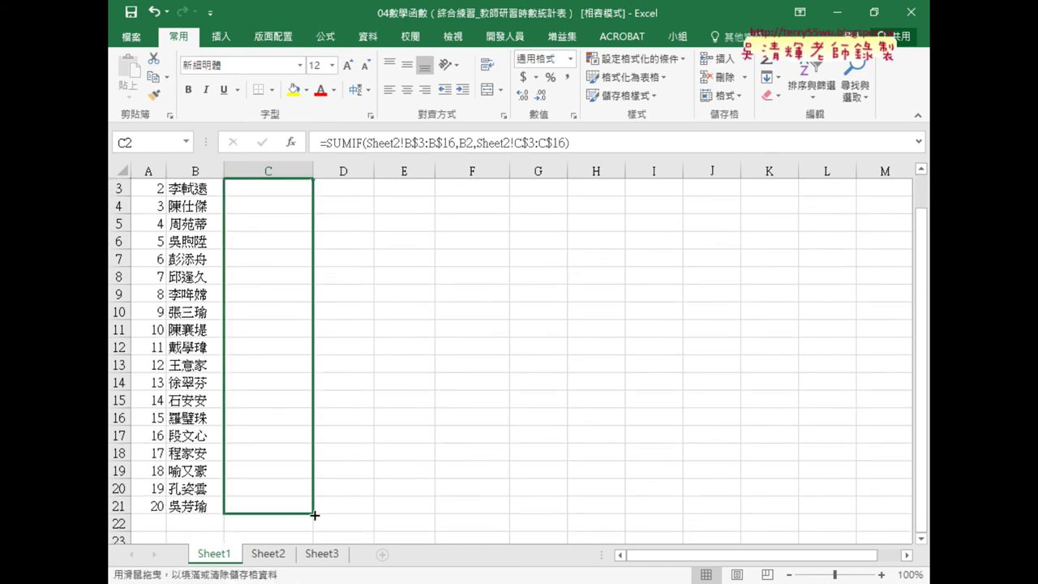
pyautogui.scroll(1, 519, 434)
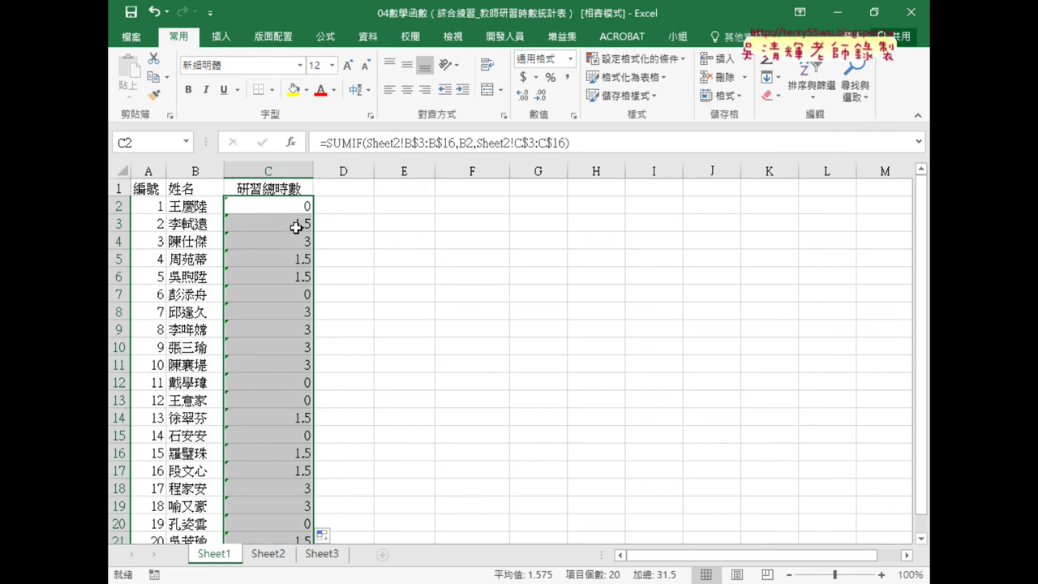
pyautogui.click(298, 208)
pyautogui.click(327, 206)
pyautogui.click(262, 212)
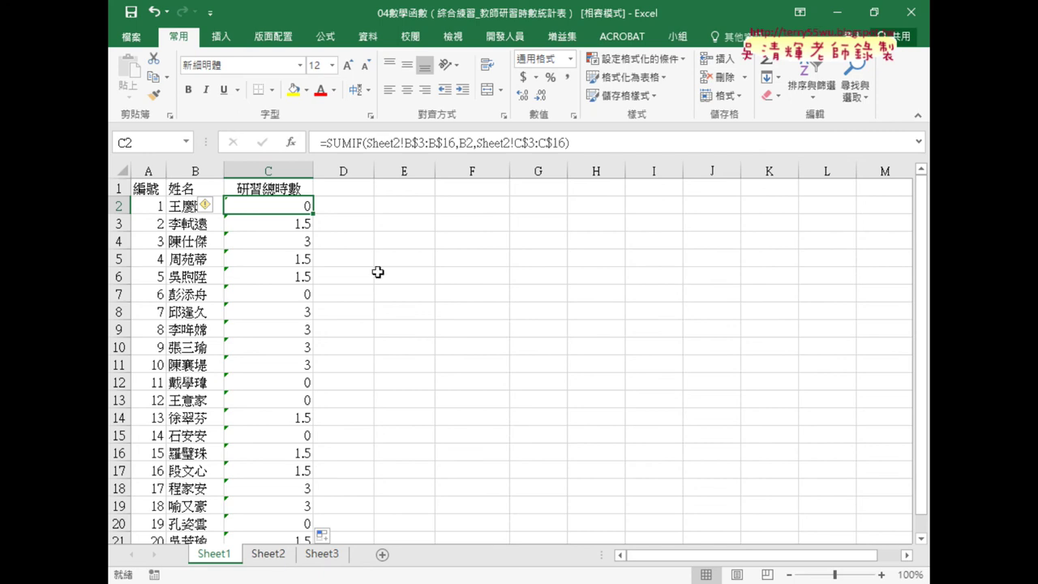
# Step: Append + and a pasted copy of the Sheet2 SUMIF expression to C2's formula
pyautogui.click(610, 143)
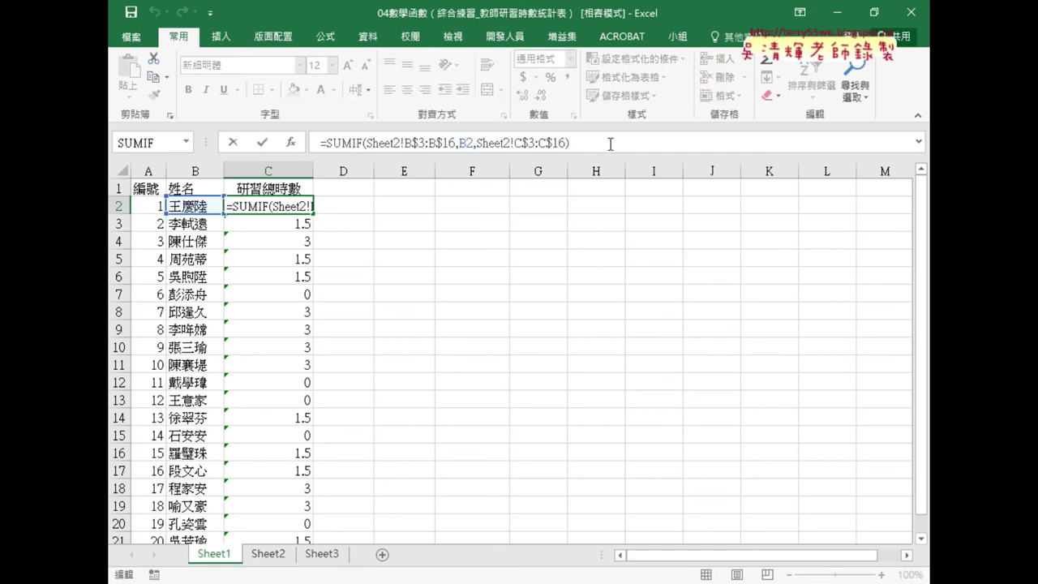
pyautogui.write('+')
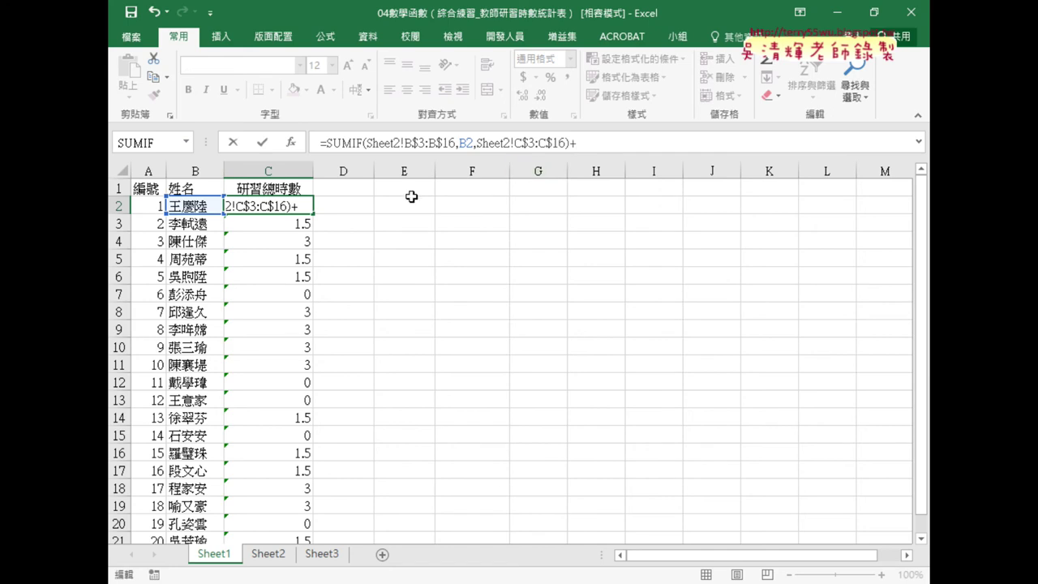
pyautogui.moveTo(326, 143); pyautogui.dragTo(570, 144)
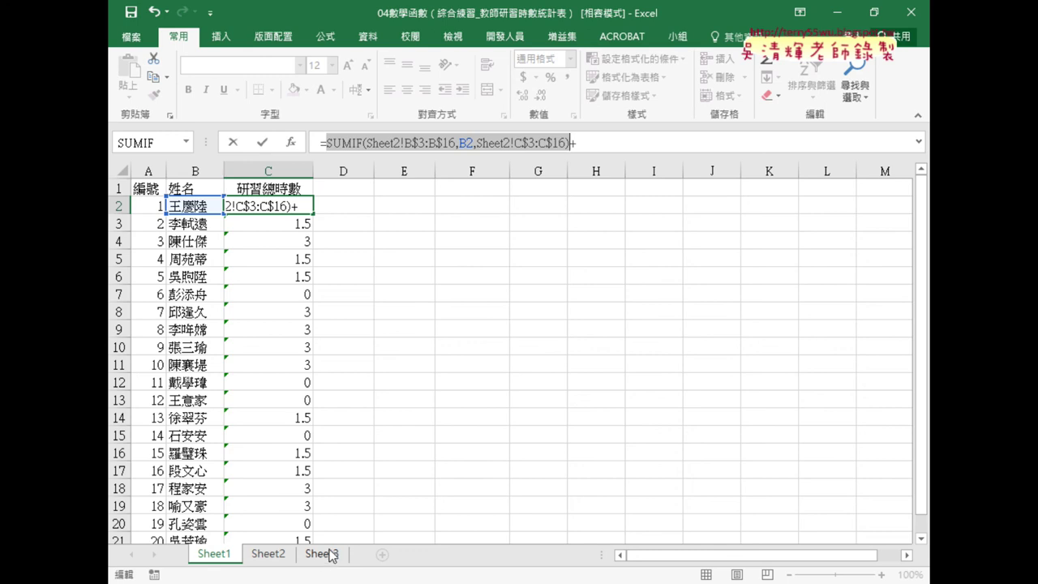
pyautogui.rightClick(473, 144)
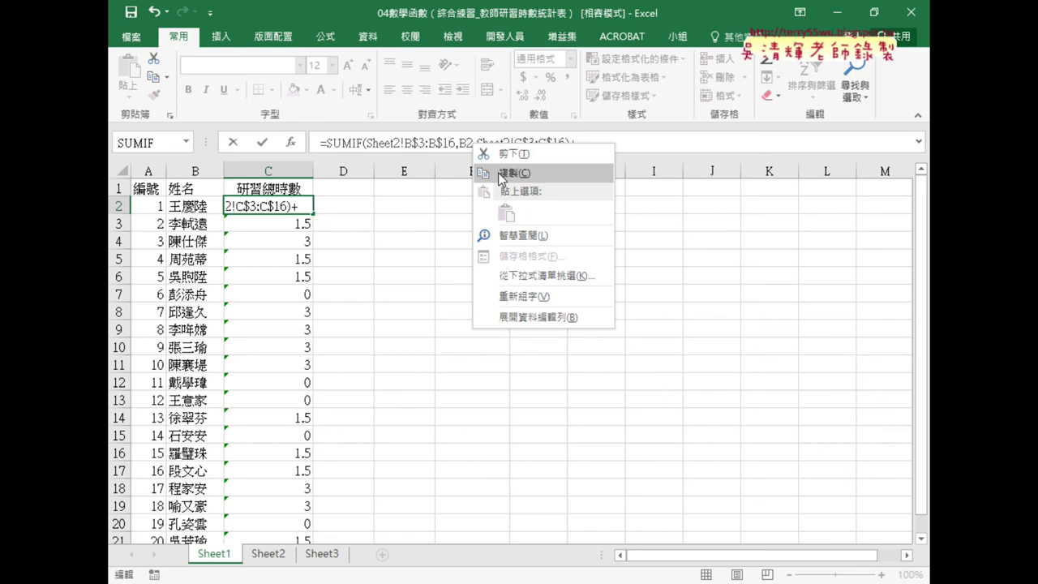
pyautogui.click(501, 173)
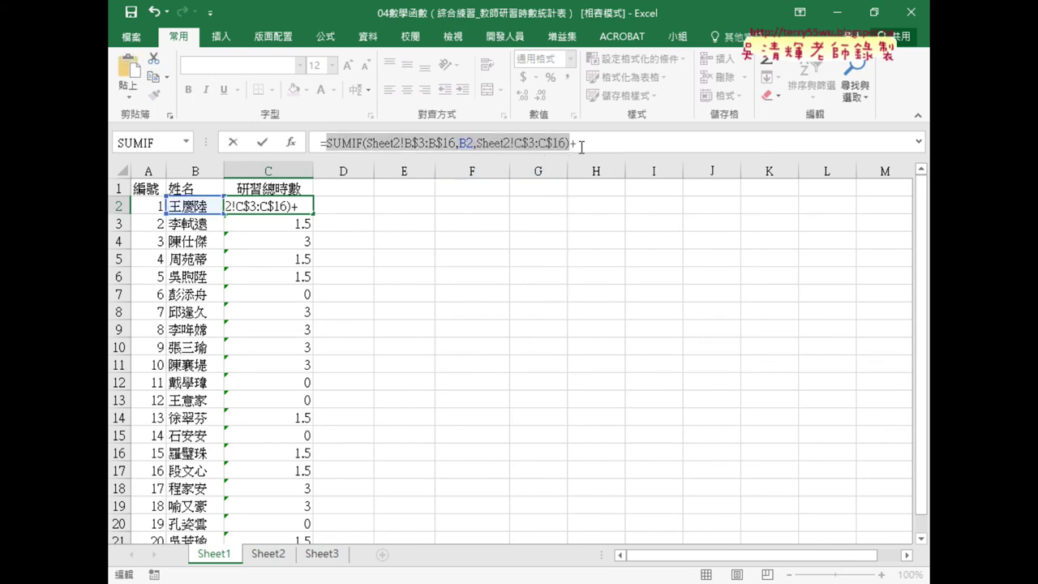
pyautogui.click(578, 143)
pyautogui.rightClick(590, 143)
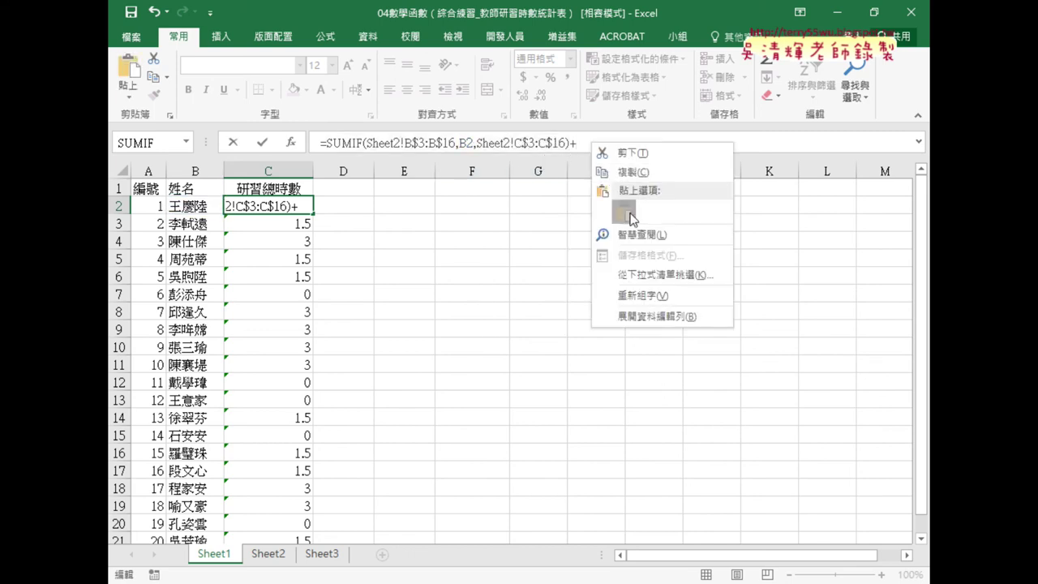
pyautogui.click(628, 209)
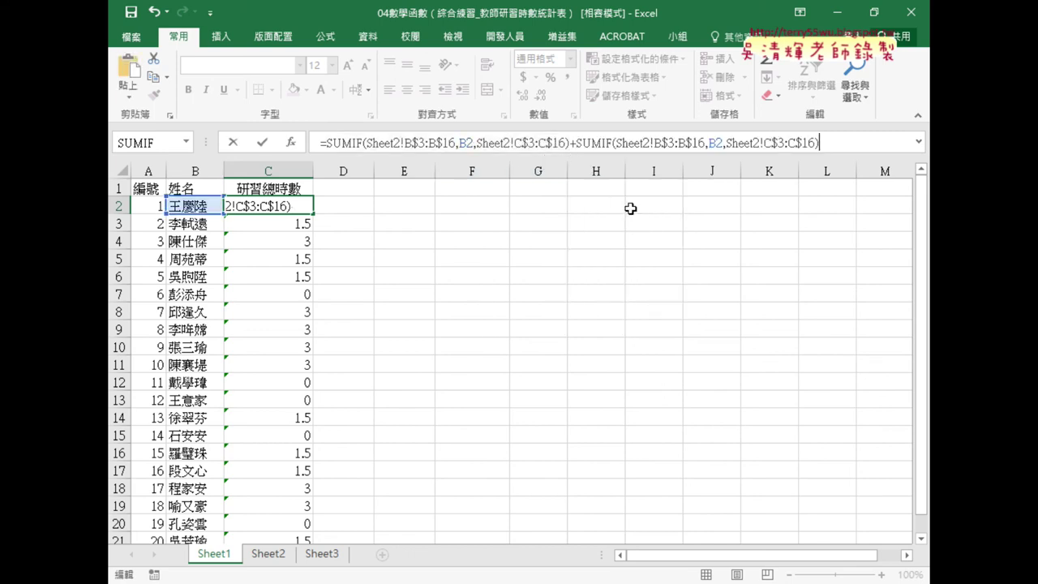
pyautogui.click(649, 142)
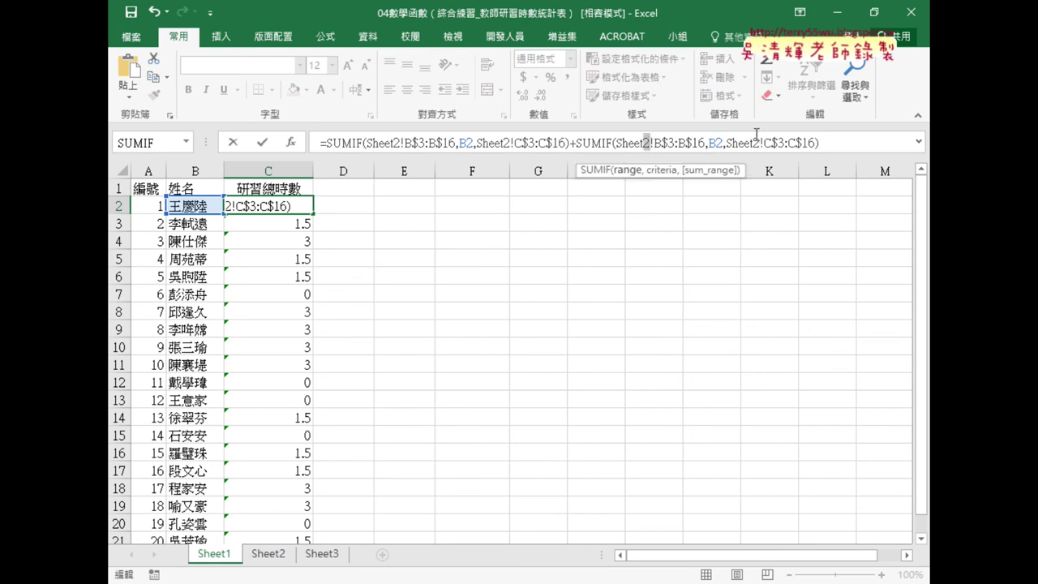
# Step: Change the second SUMIF's ranges to Sheet3!B$3:B$14 and Sheet3!C$3:C$14
pyautogui.write('3')
pyautogui.click(757, 143)
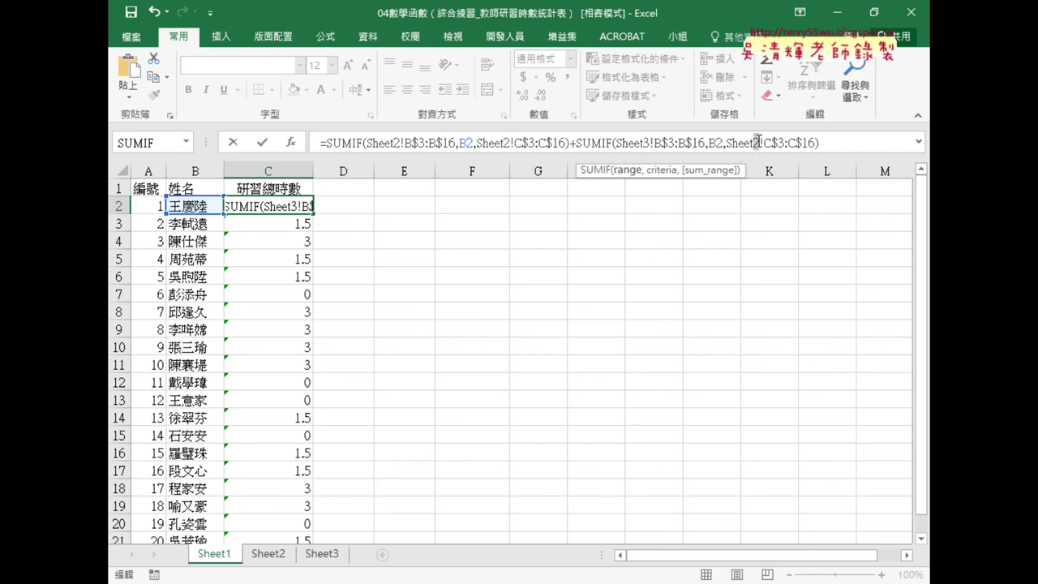
pyautogui.press('BackSpace')
pyautogui.write('3')
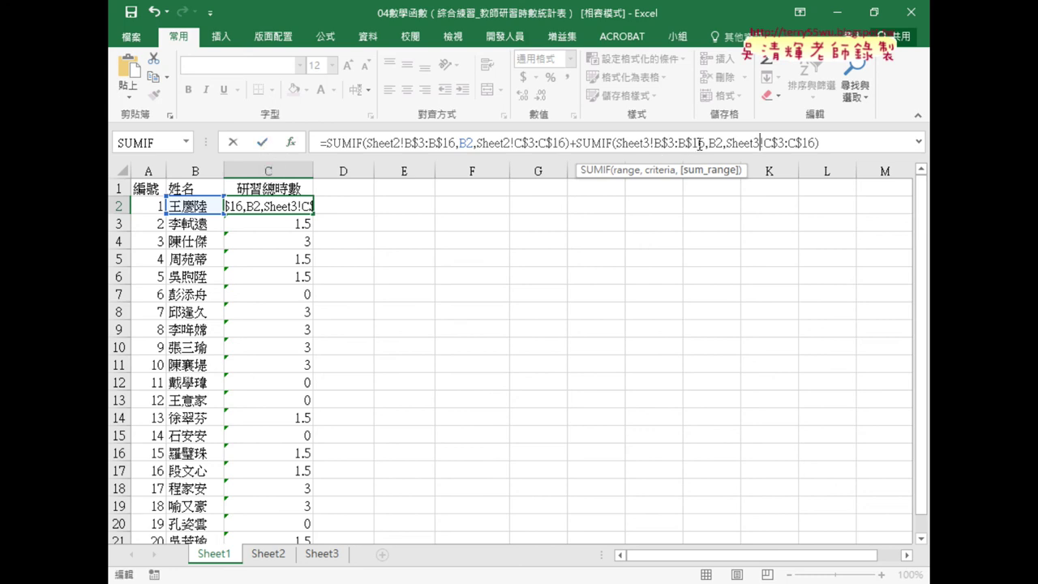
pyautogui.moveTo(698, 143); pyautogui.dragTo(706, 144)
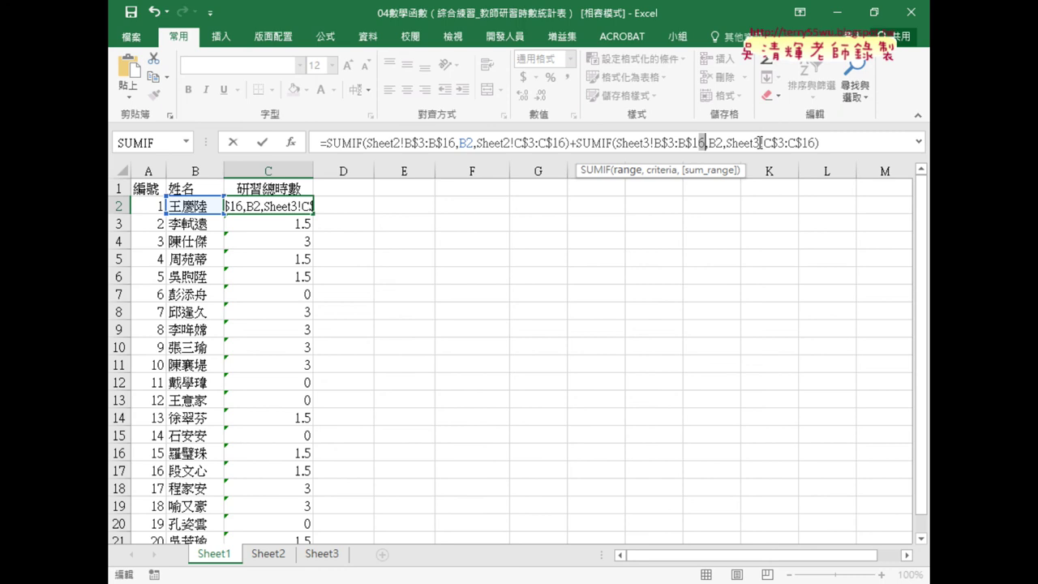
pyautogui.write('4')
pyautogui.moveTo(809, 143); pyautogui.dragTo(816, 143)
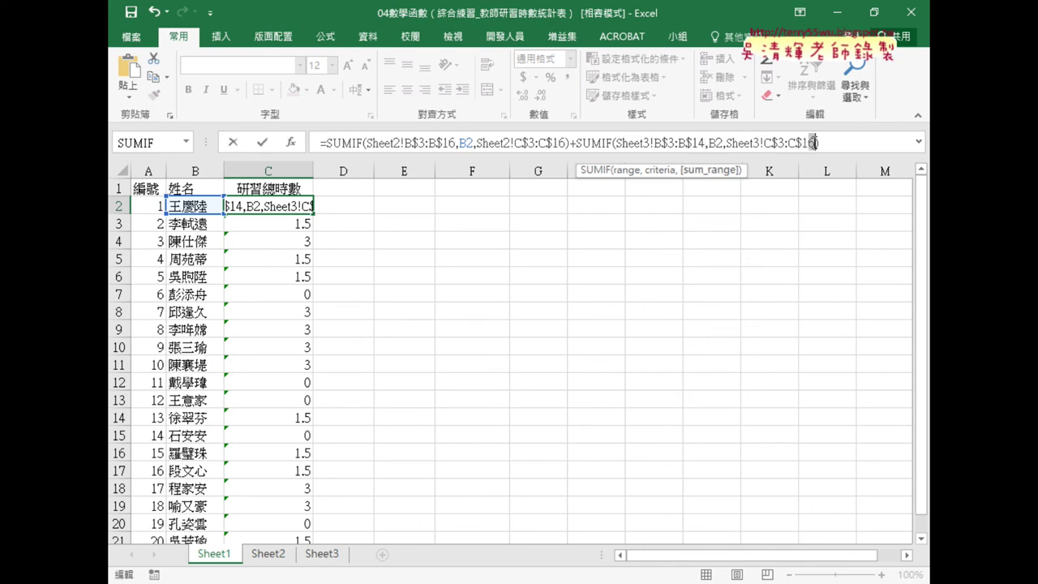
pyautogui.write('4')
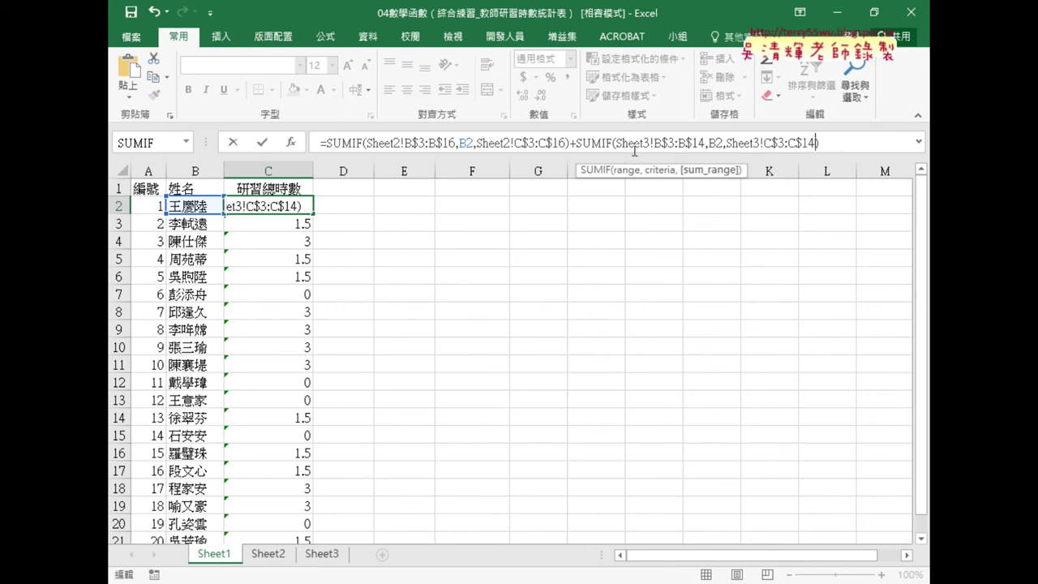
pyautogui.moveTo(706, 143); pyautogui.dragTo(658, 146)
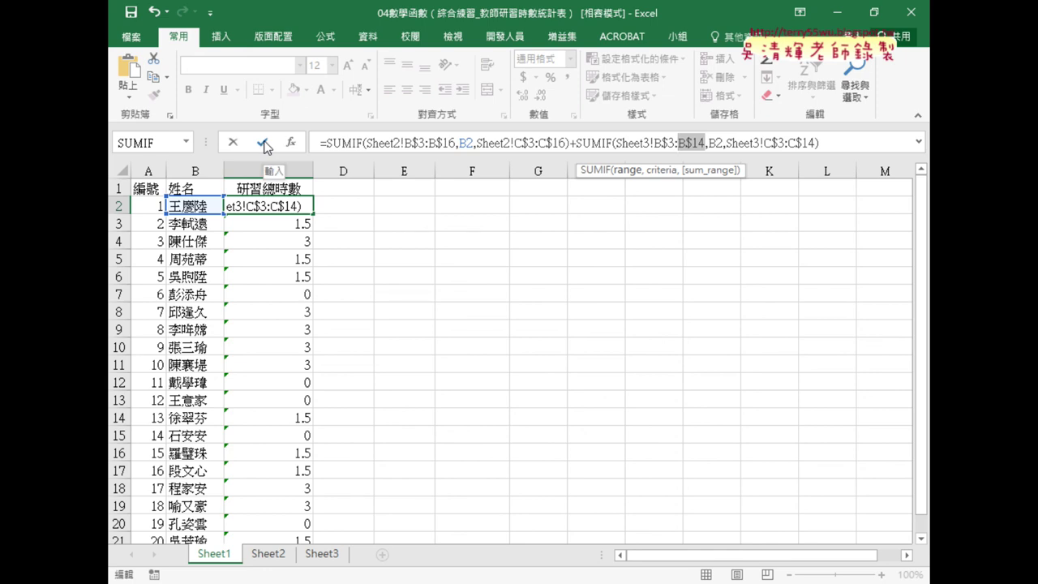
# Step: Commit the combined Sheet2+Sheet3 formula in C2 and fill it down column C
pyautogui.click(263, 143)
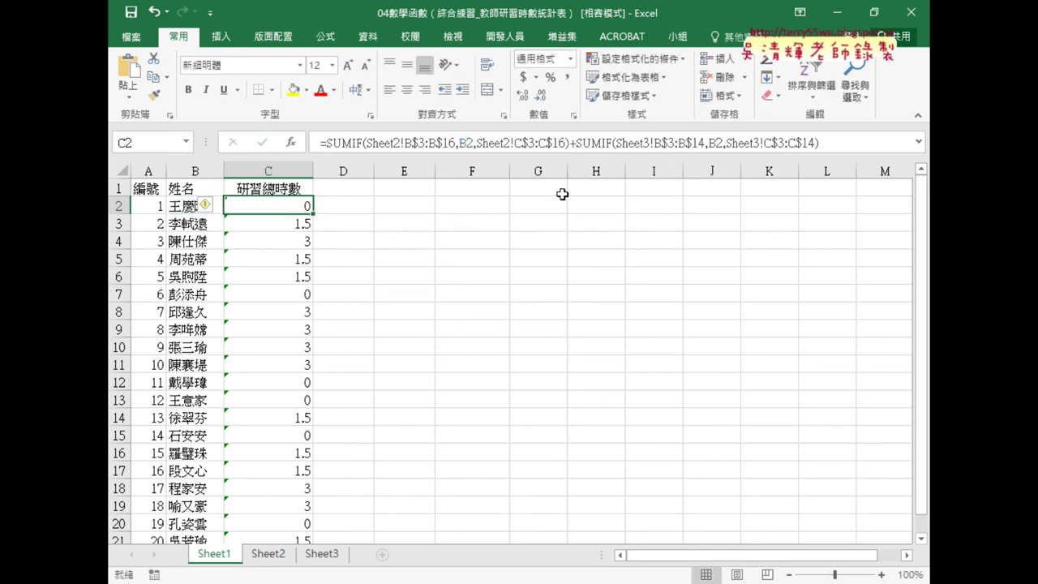
pyautogui.doubleClick(313, 215)
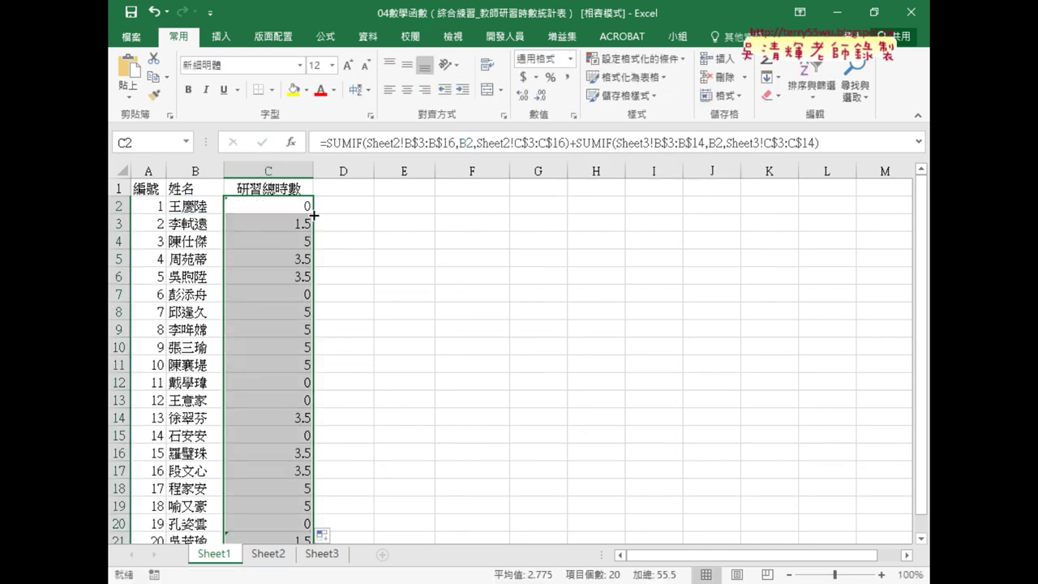
pyautogui.scroll(-1, 369, 270)
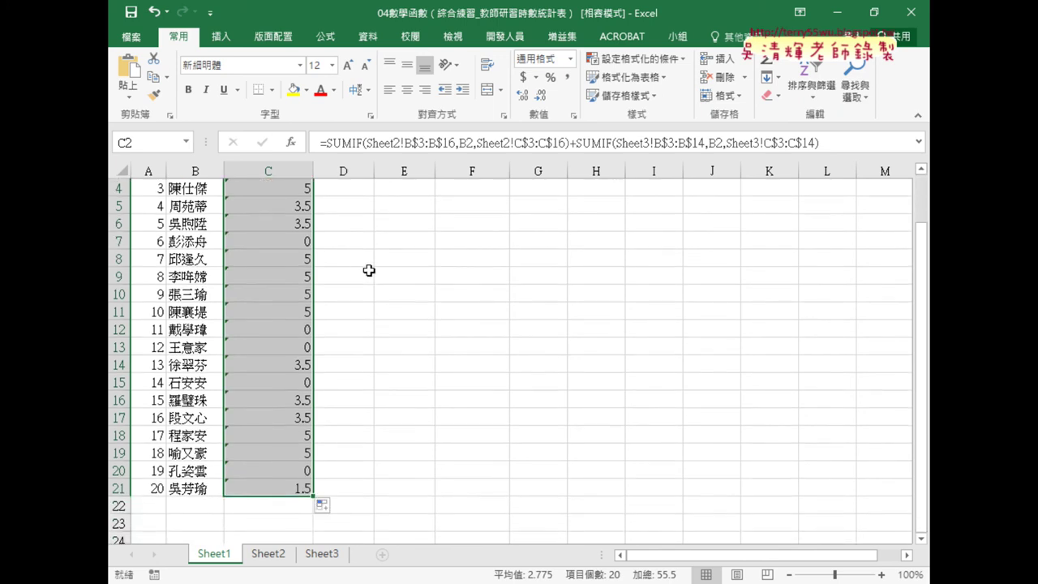
pyautogui.scroll(1, 369, 270)
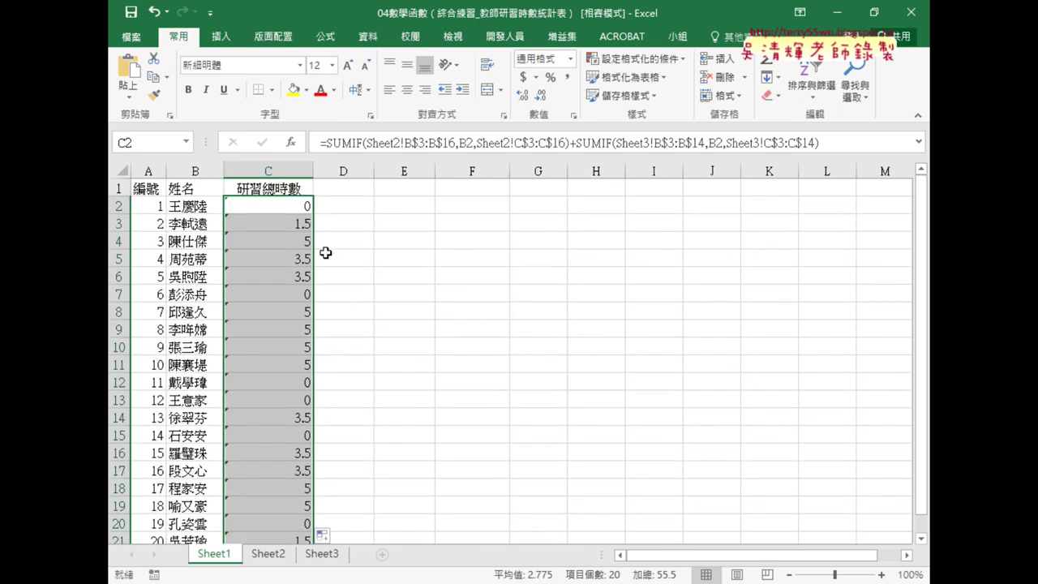
# Step: Verify the formulas in C5, C8, C9, C10, C14 and C2, then view Sheet2
pyautogui.click(304, 241)
pyautogui.click(305, 259)
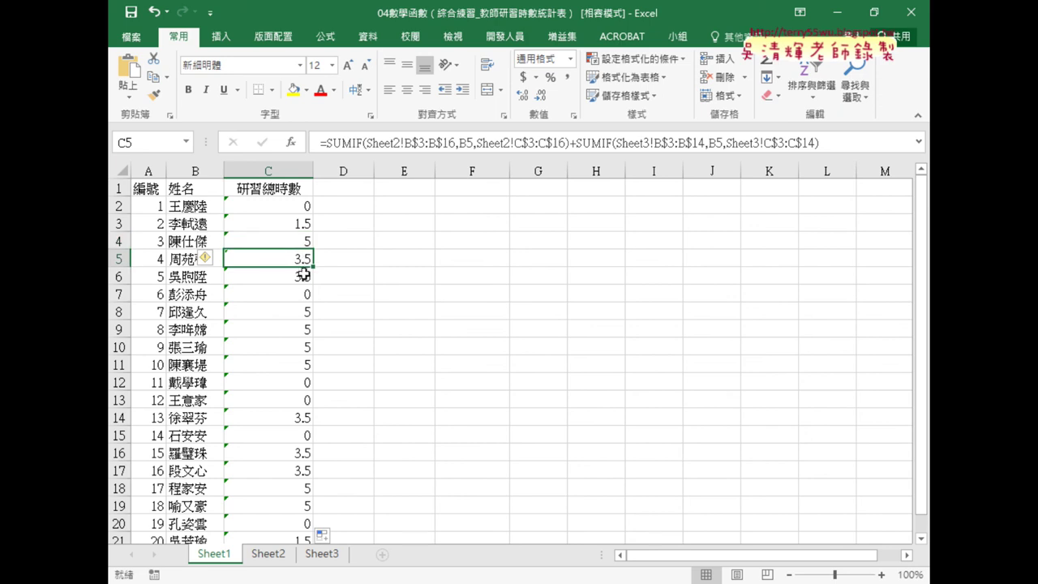
pyautogui.click(309, 311)
pyautogui.click(306, 329)
pyautogui.click(306, 347)
pyautogui.click(307, 418)
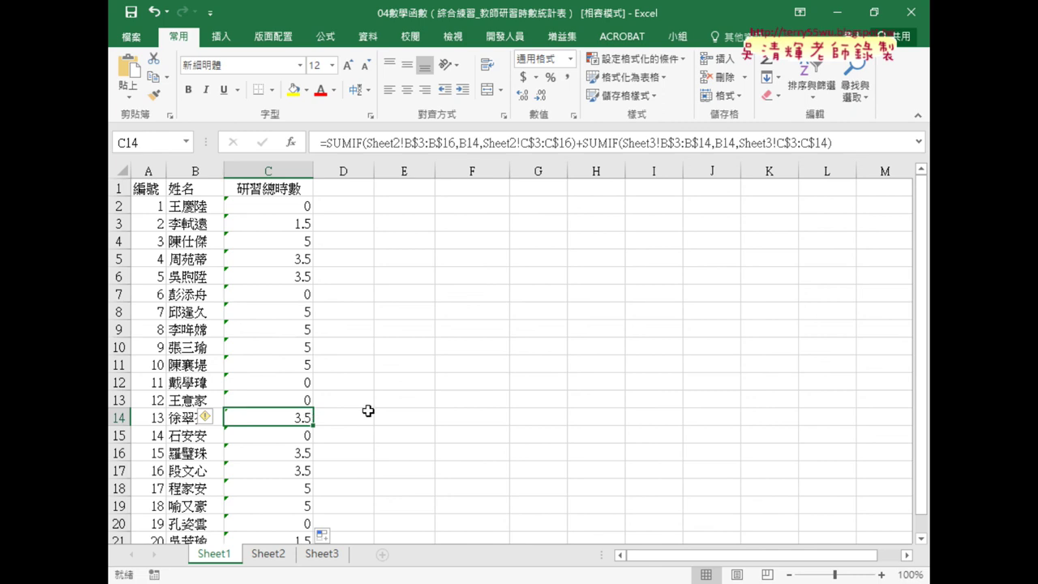
pyautogui.click(284, 207)
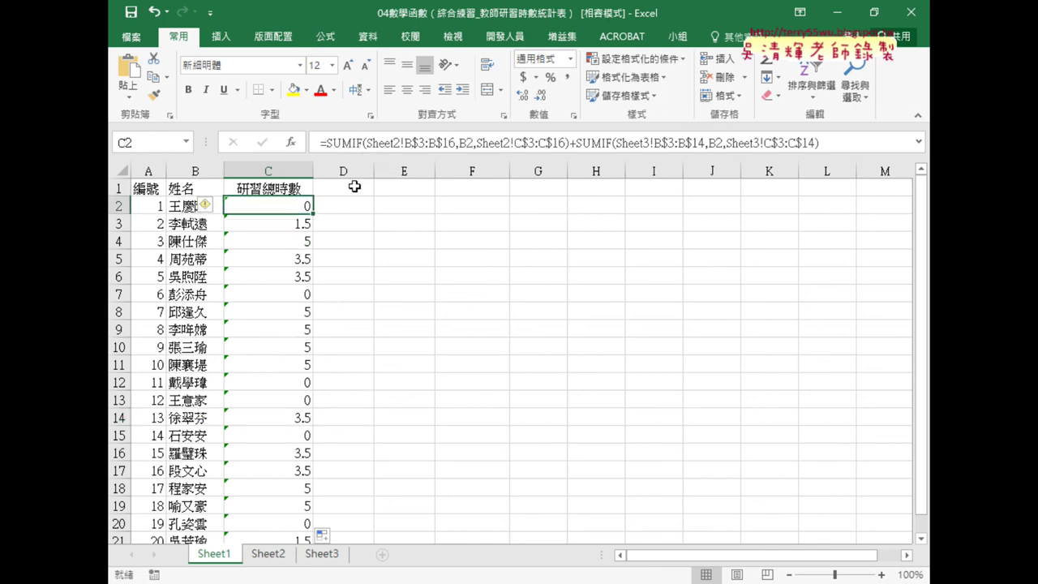
pyautogui.click(268, 554)
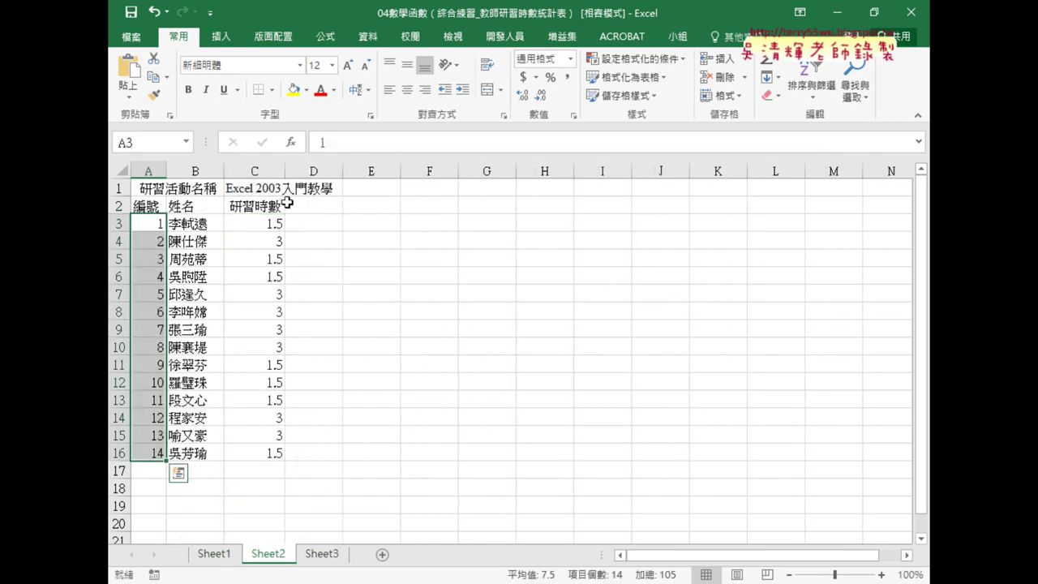